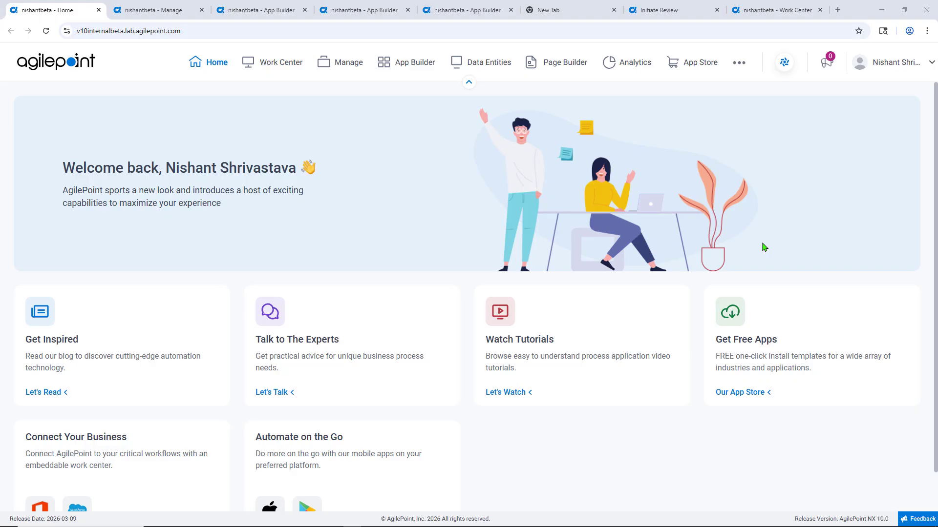
Search for the OpenAI type in a new global access token, examine its form fields, and cancel without saving.
click(178, 10)
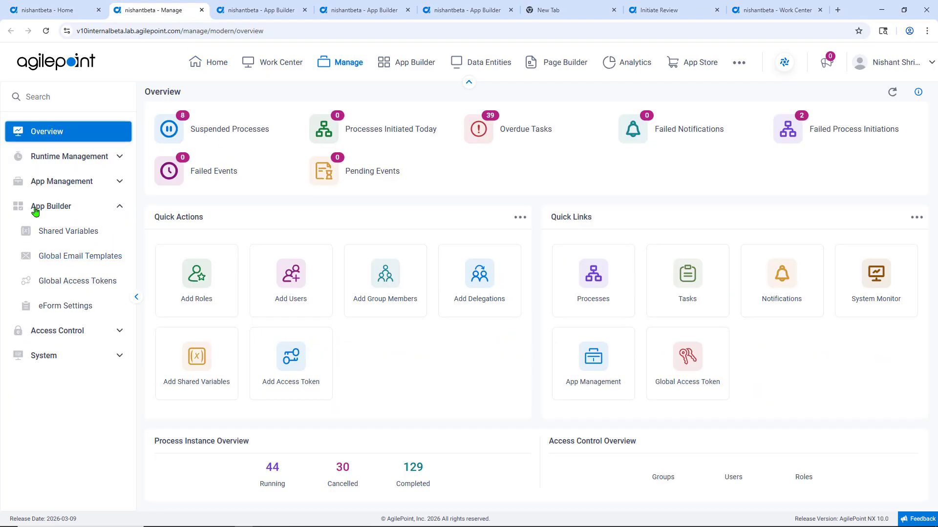
click(82, 282)
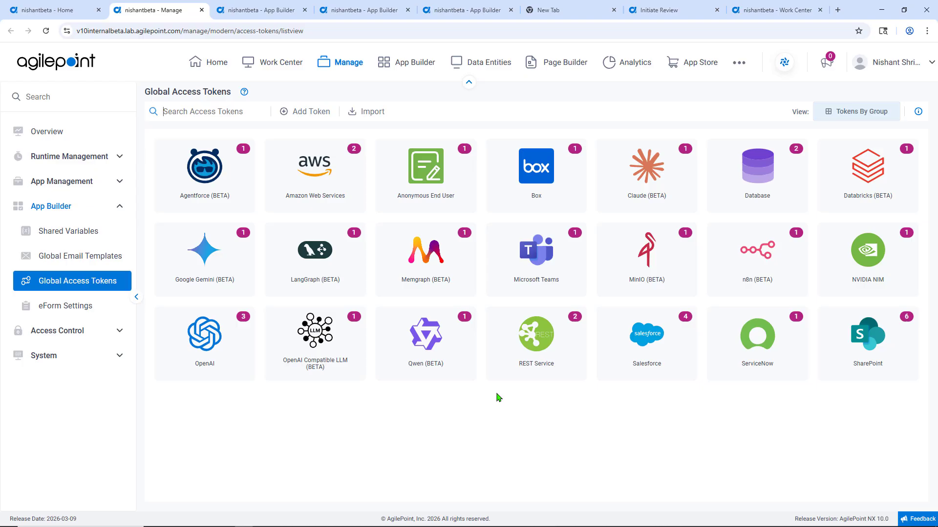
click(308, 111)
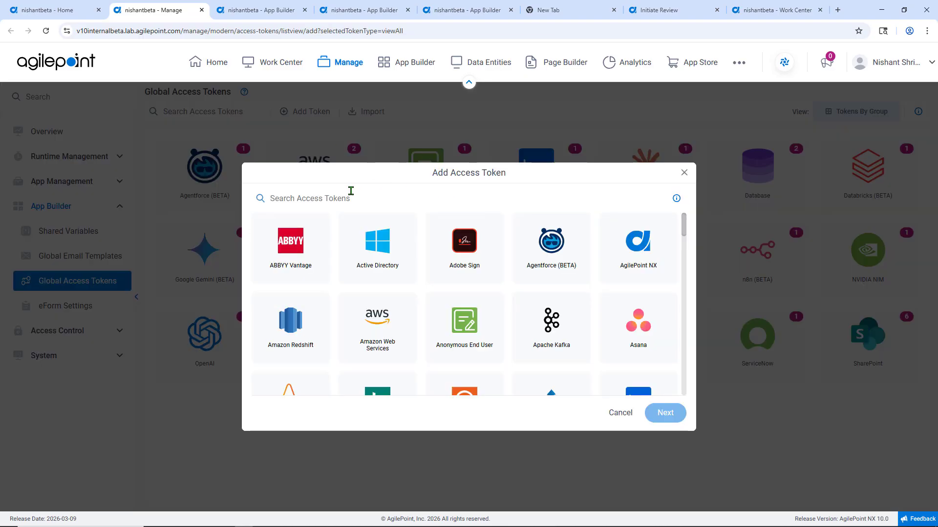
click(349, 197)
text(open)
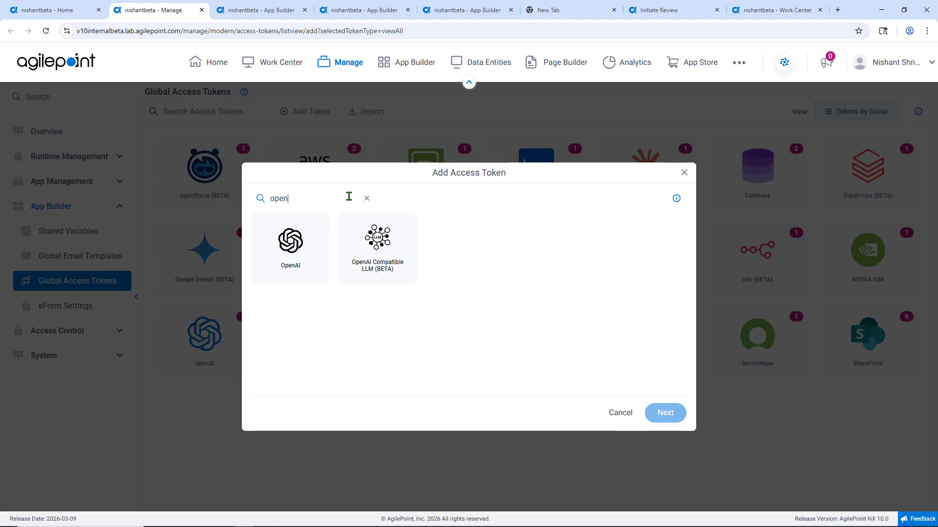
click(296, 254)
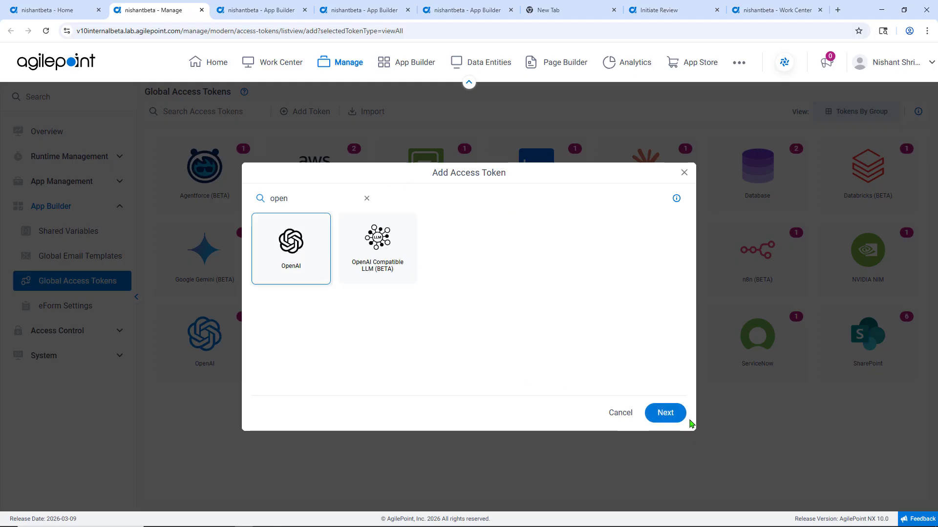
click(674, 419)
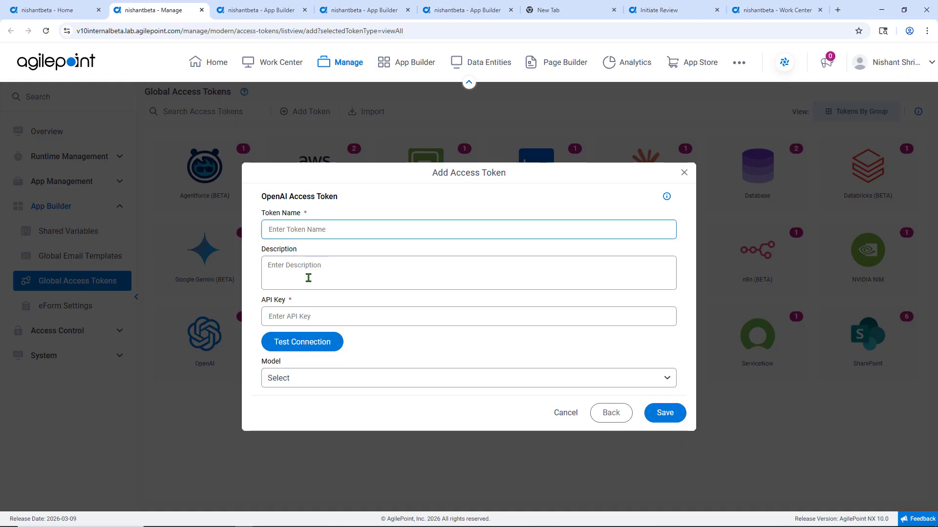
click(319, 318)
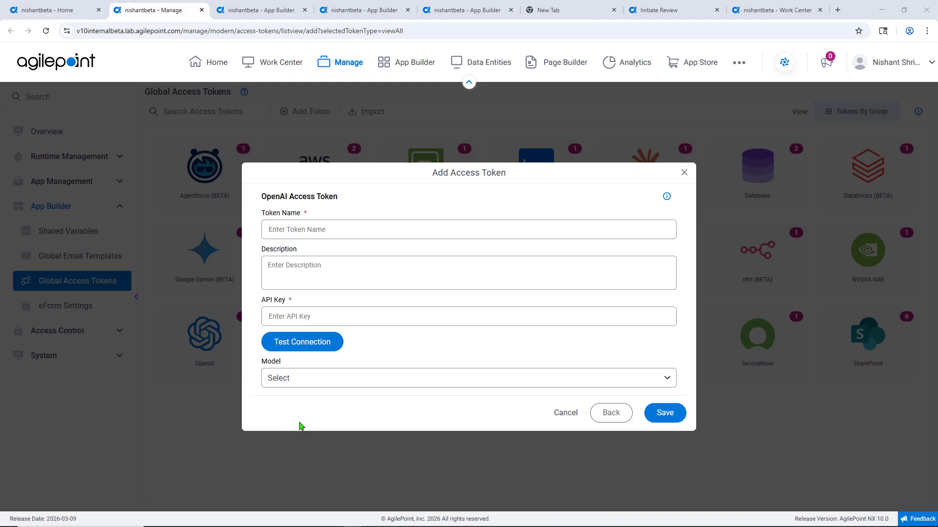
click(568, 415)
Go to the Document Intelligence - OpenAI process and view the OpenAI activities and control towers in the activity library.
click(270, 12)
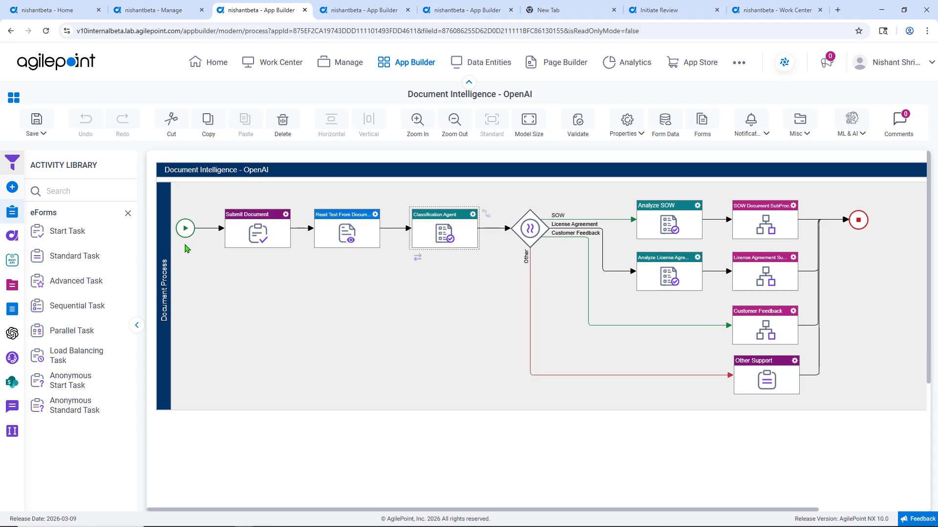
click(185, 249)
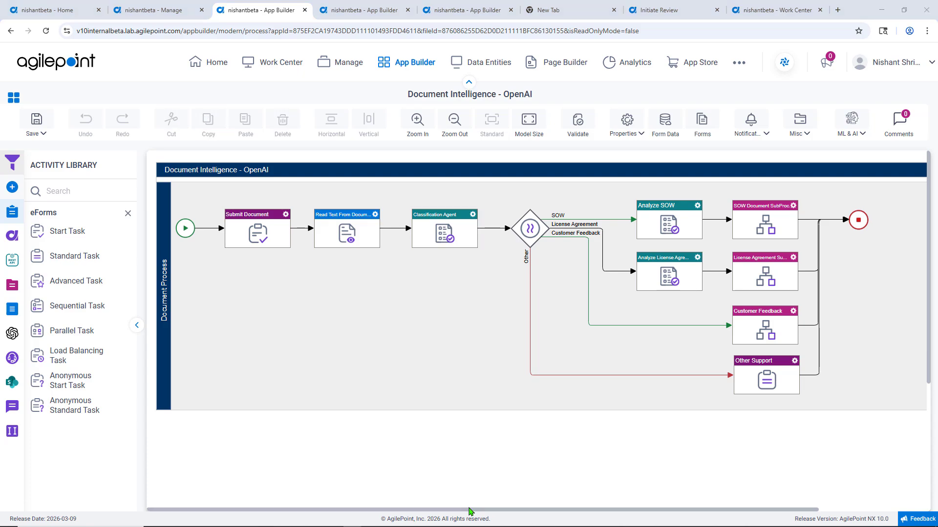
click(7, 341)
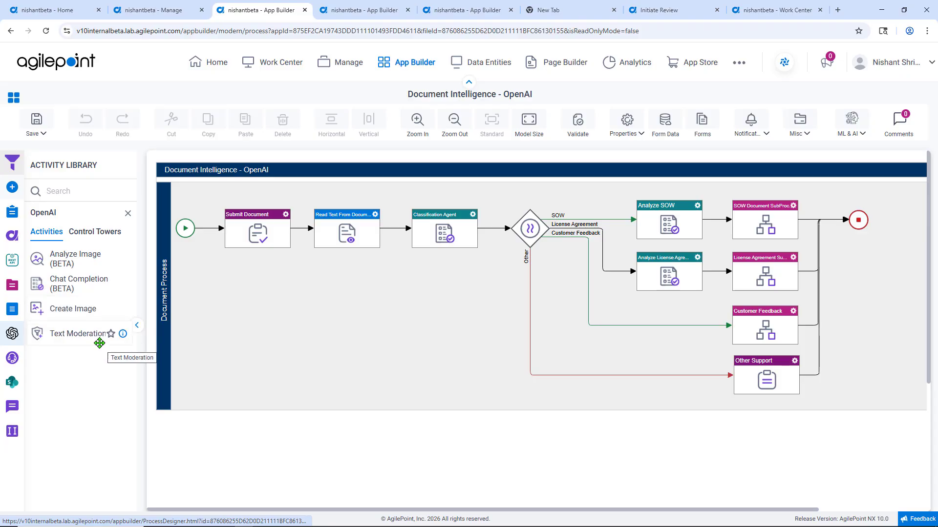
click(100, 234)
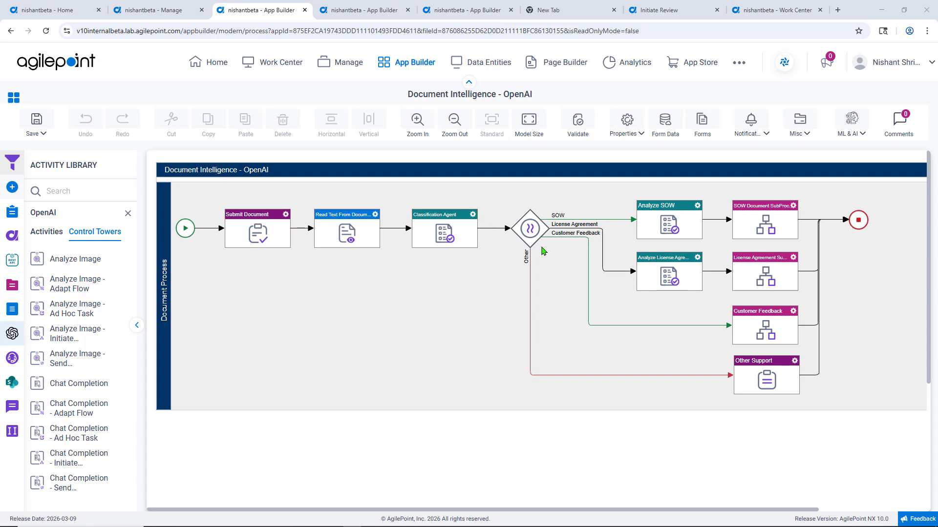
Open the Classification Agent's chat completion configuration and view the available models and model properties.
double_click(444, 234)
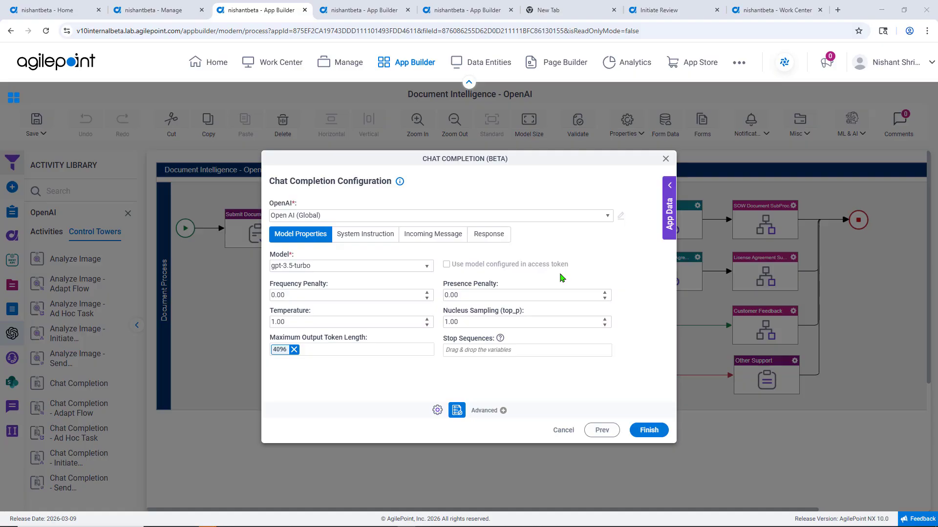
click(426, 267)
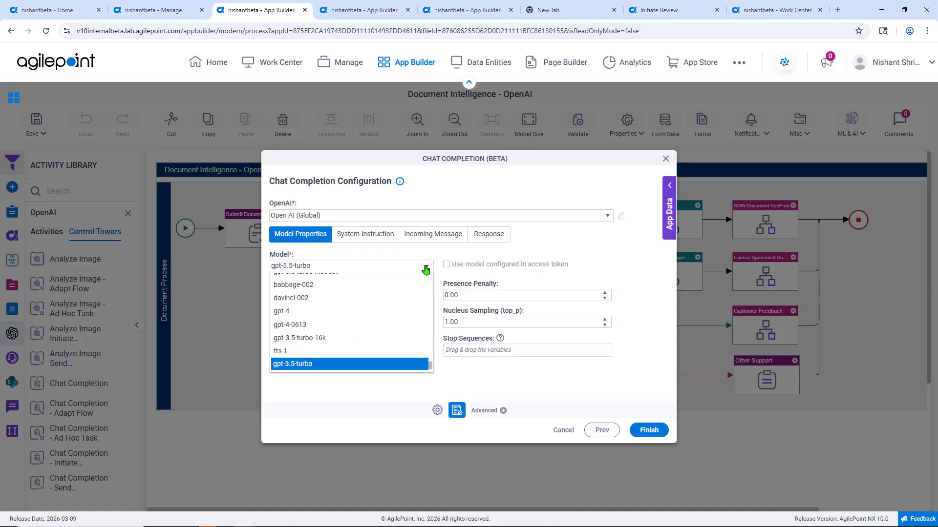
click(492, 260)
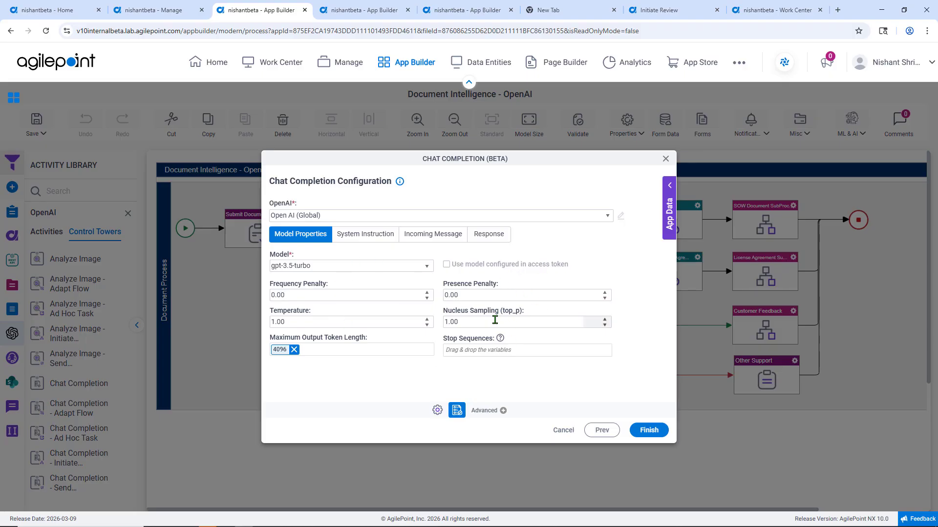
Examine every section of the Email Intelligent - Classify system instruction, from goals and skills to output, and return to the configuration.
click(368, 239)
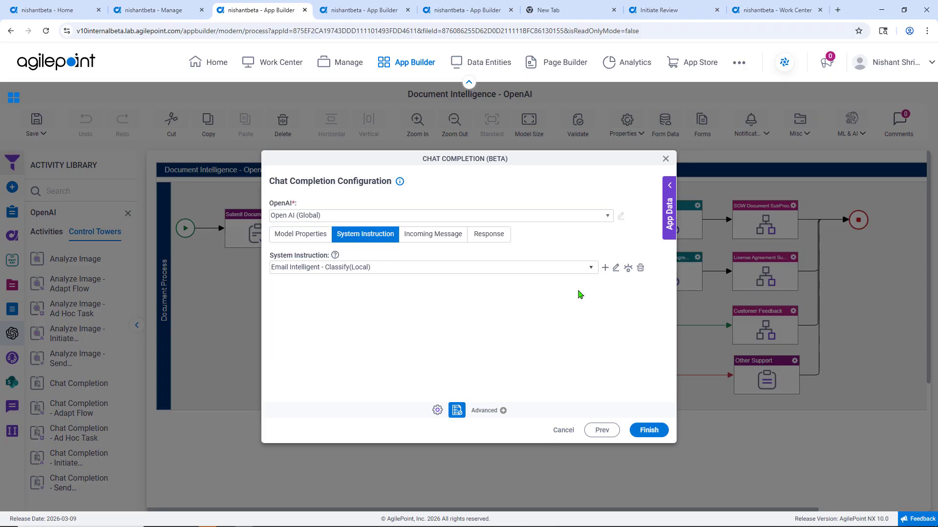
click(614, 271)
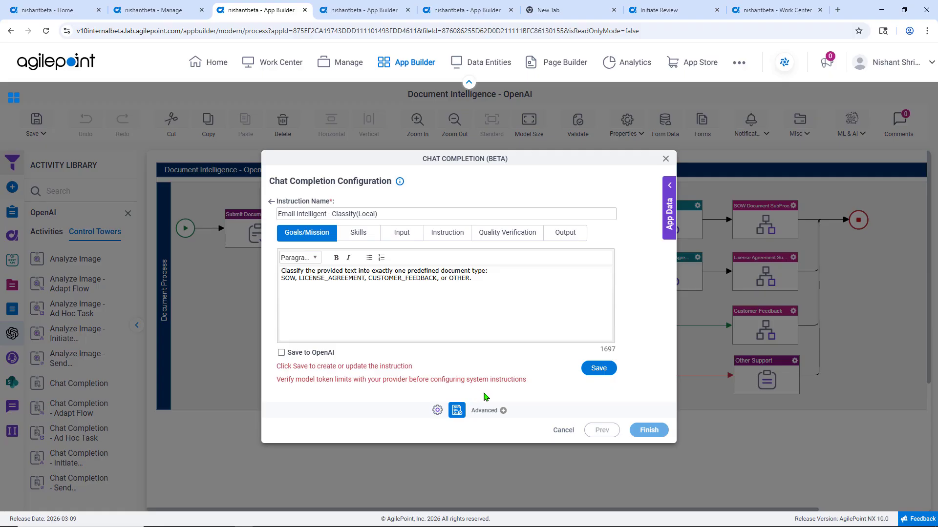
click(365, 237)
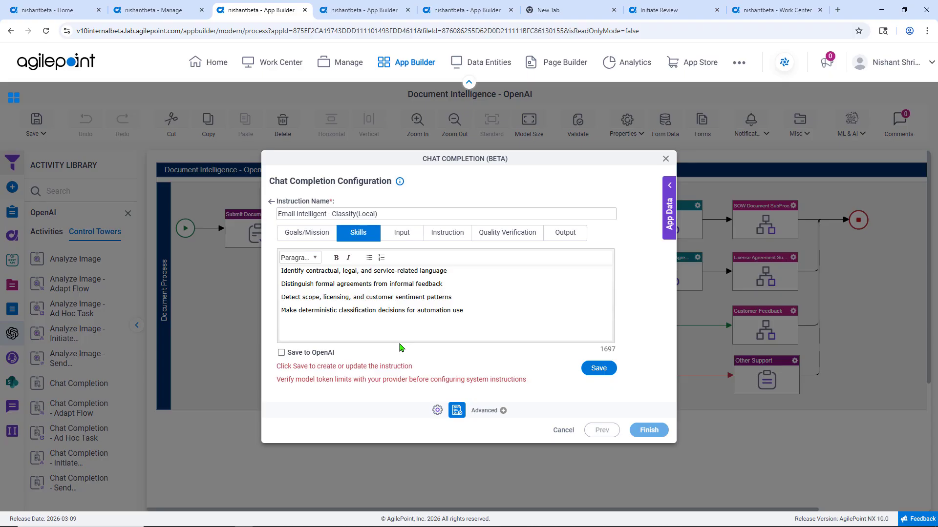
click(406, 234)
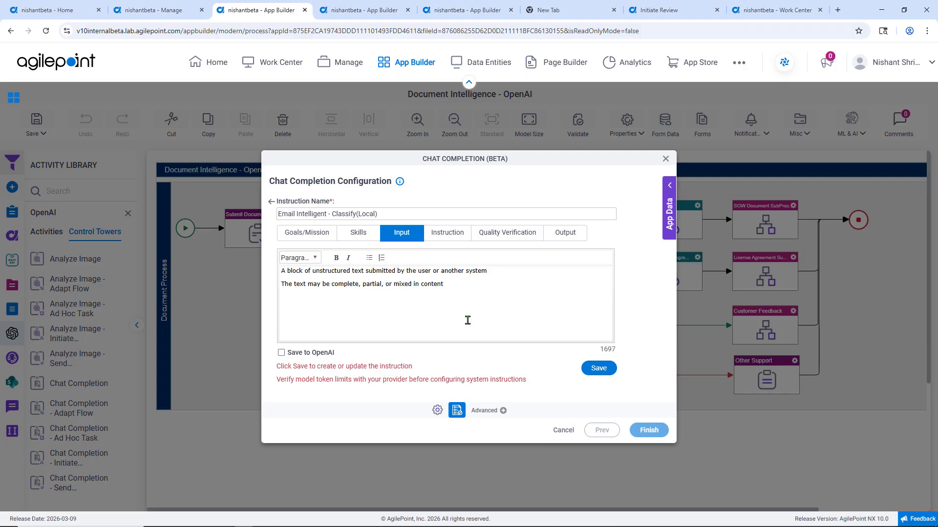
click(456, 233)
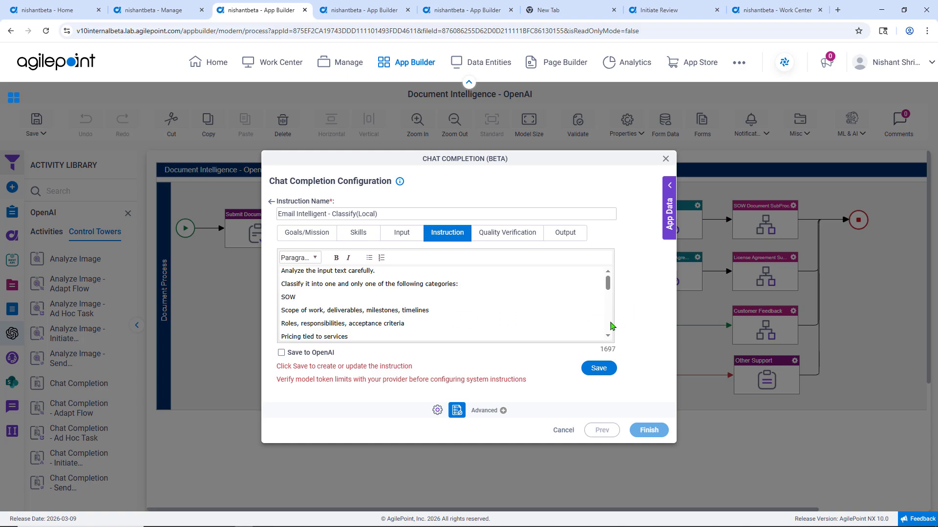
drag(608, 290, 611, 304)
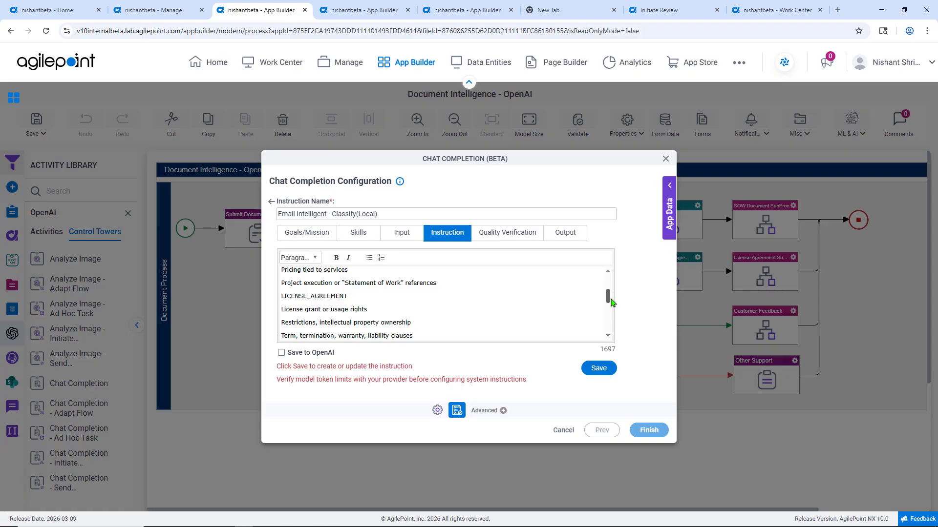
drag(611, 303, 614, 307)
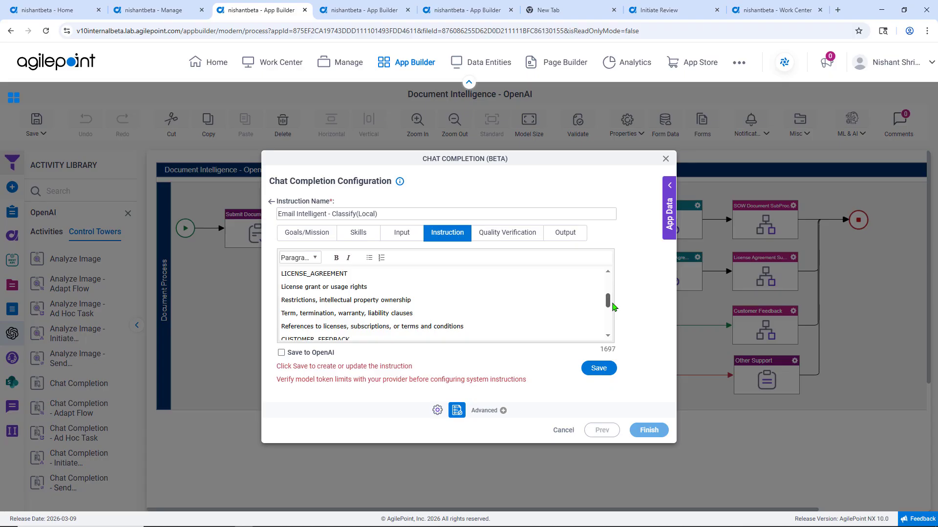
drag(614, 307, 617, 317)
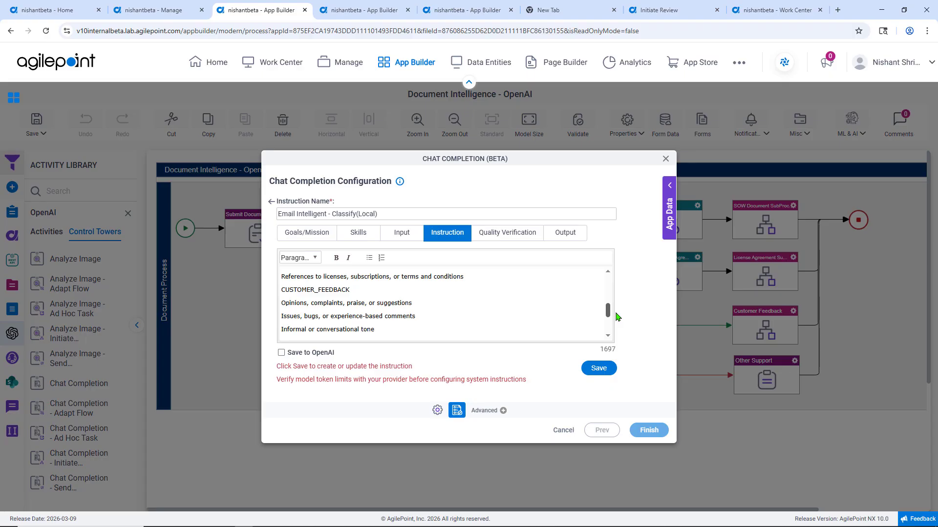
click(515, 242)
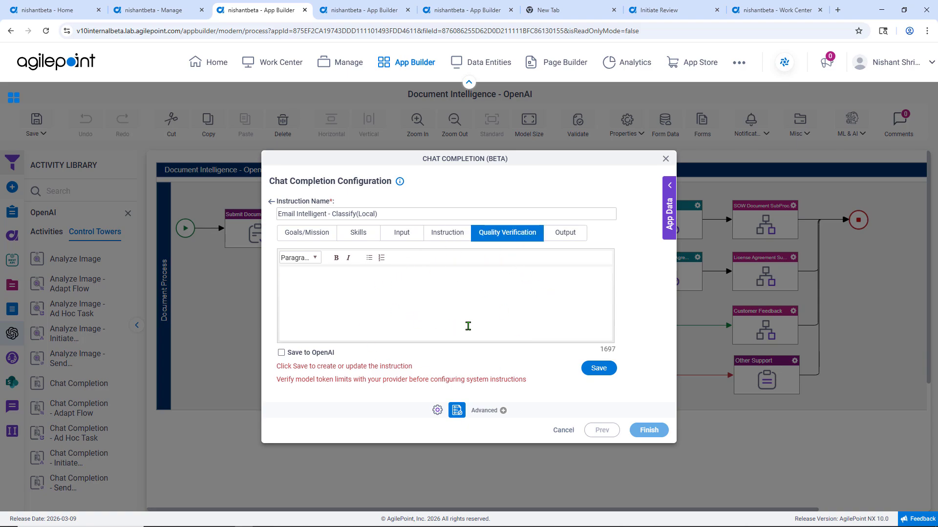
click(570, 238)
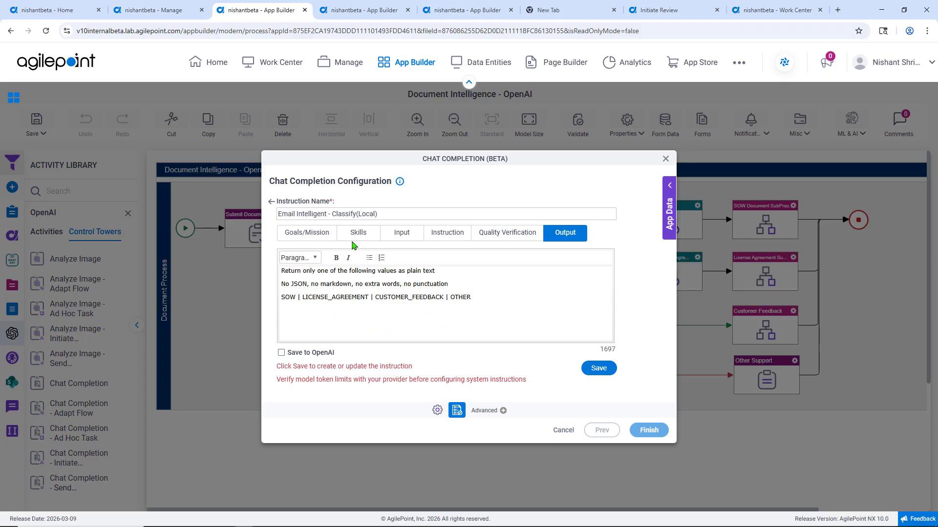
click(272, 203)
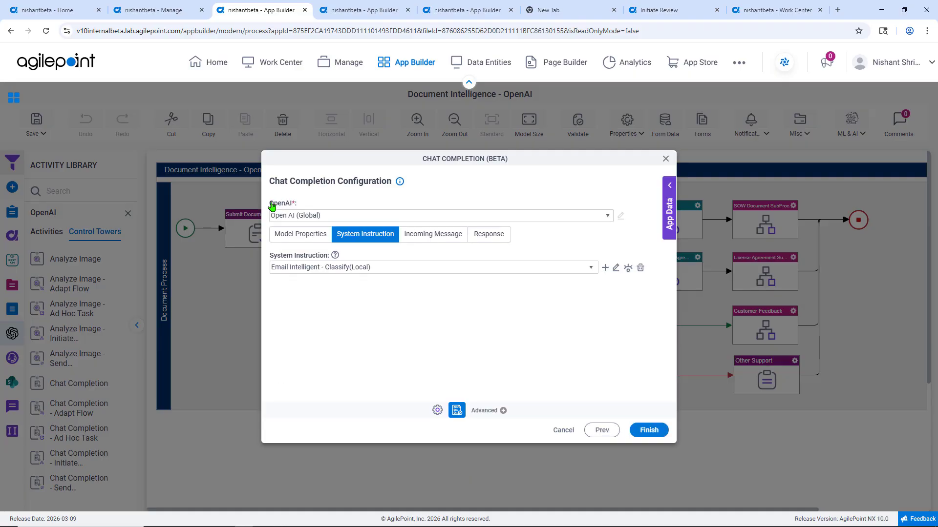
Review the Classification Agent's incoming message content and response storage settings, and finish the configuration.
click(440, 243)
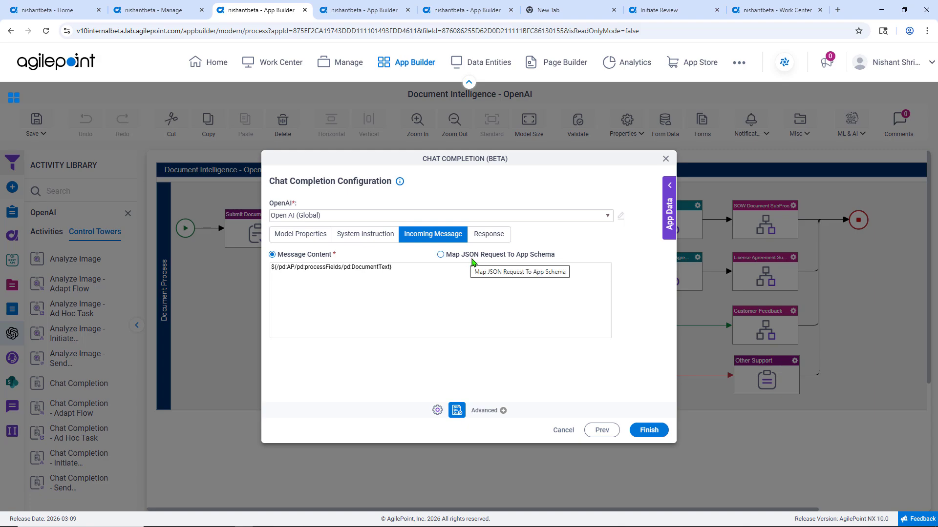
click(489, 236)
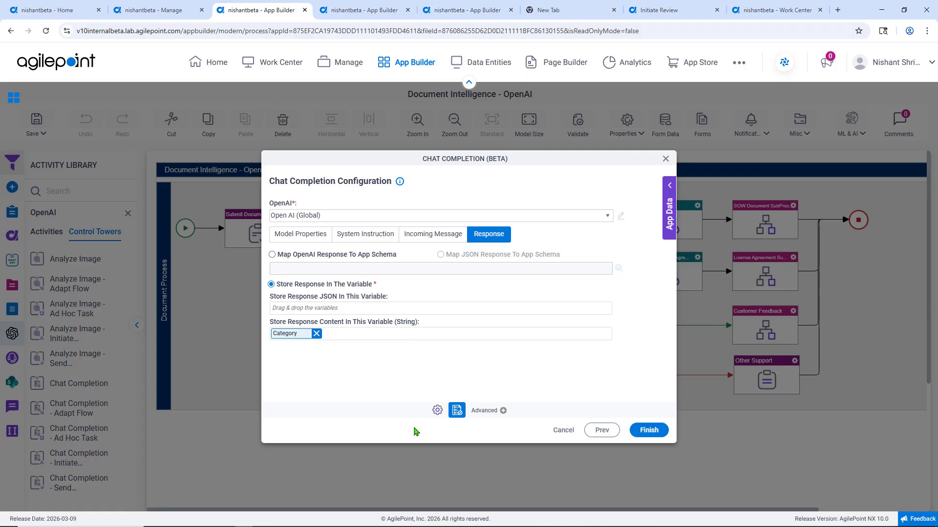
click(653, 432)
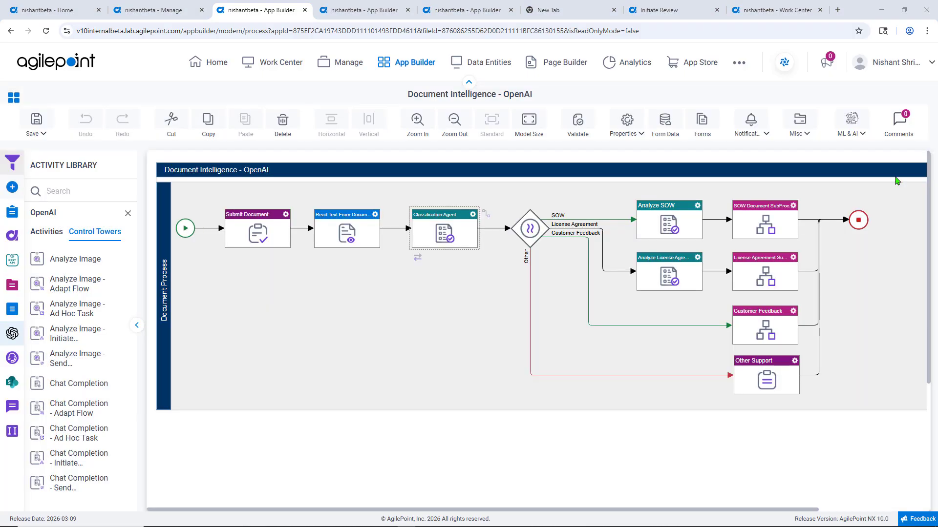
Open the license agreement analysis configuration, examine every section of the License Agreement Analyzer system instruction, and return to the configuration.
double_click(687, 270)
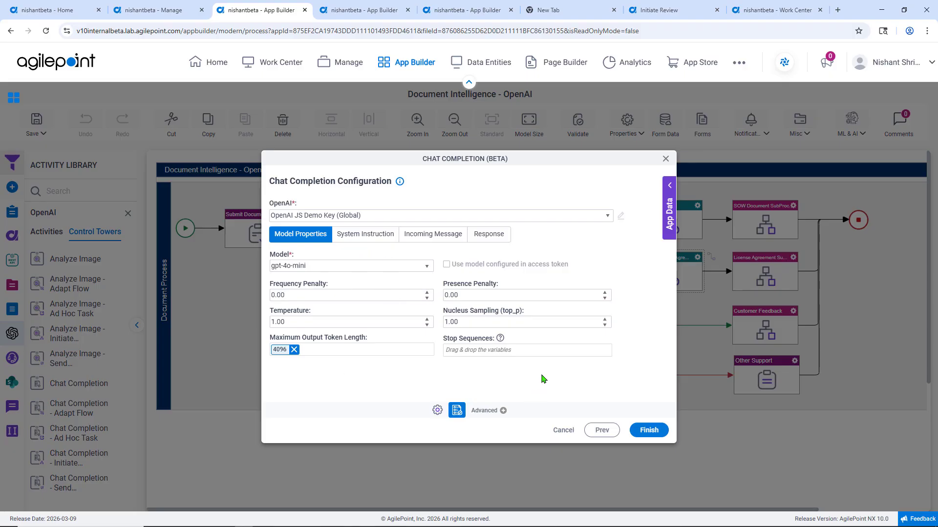
click(374, 240)
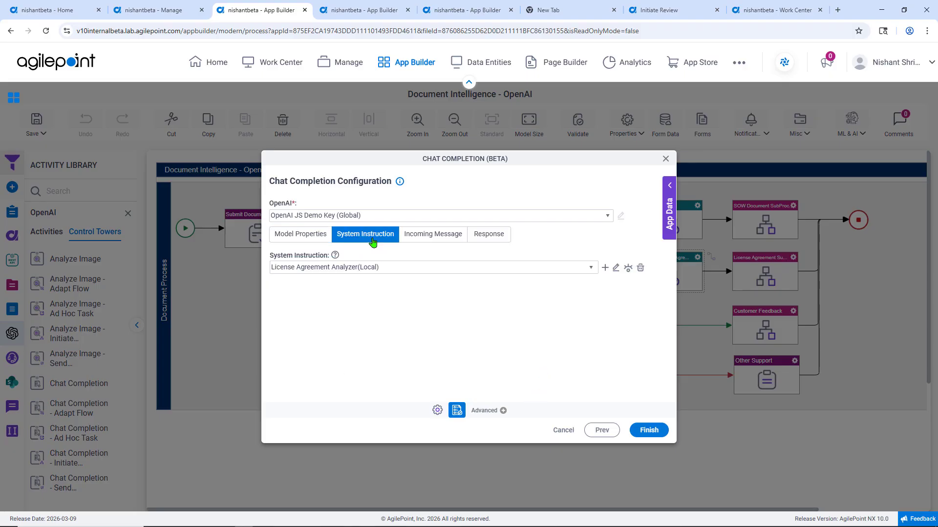
click(615, 268)
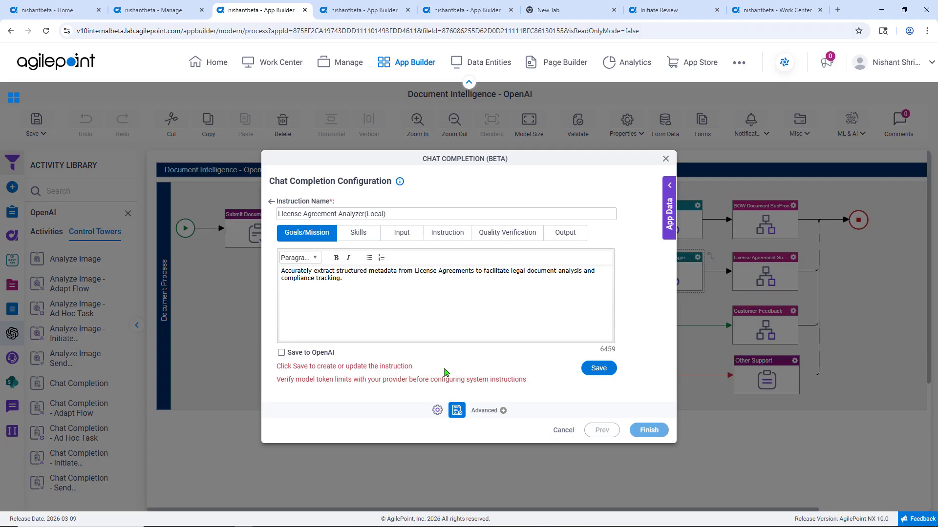
click(358, 233)
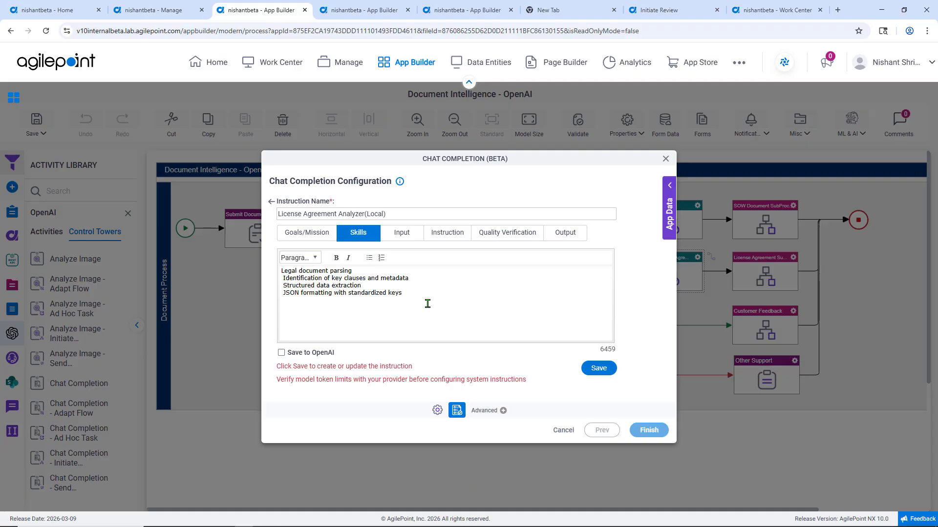
click(404, 235)
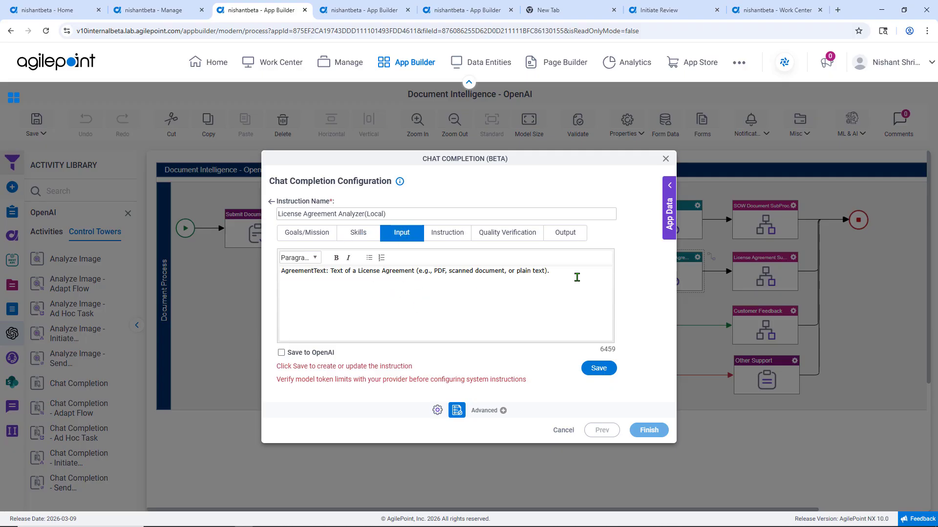
click(451, 234)
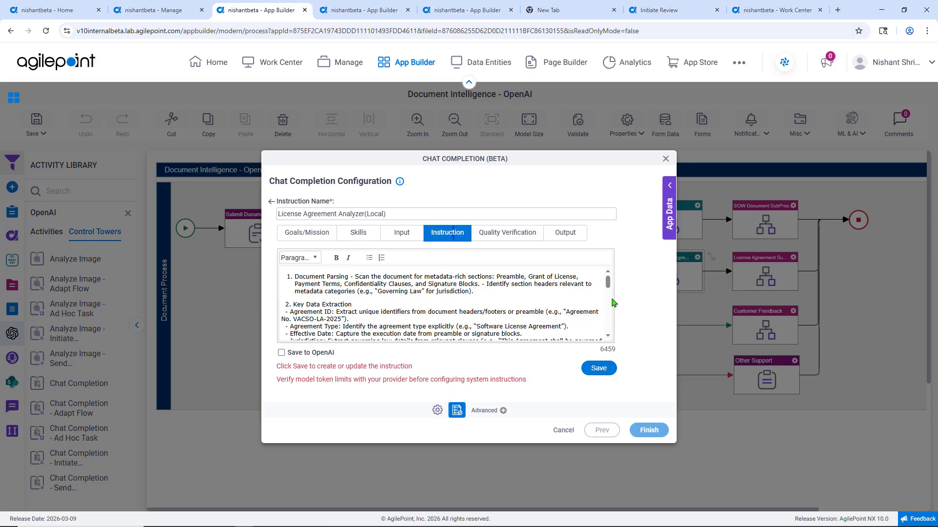
drag(611, 287, 612, 294)
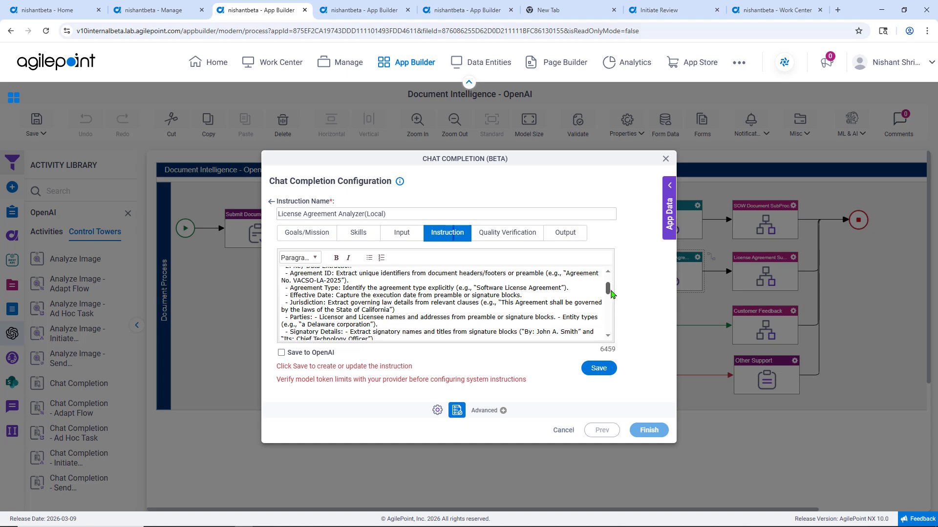
drag(611, 293, 608, 337)
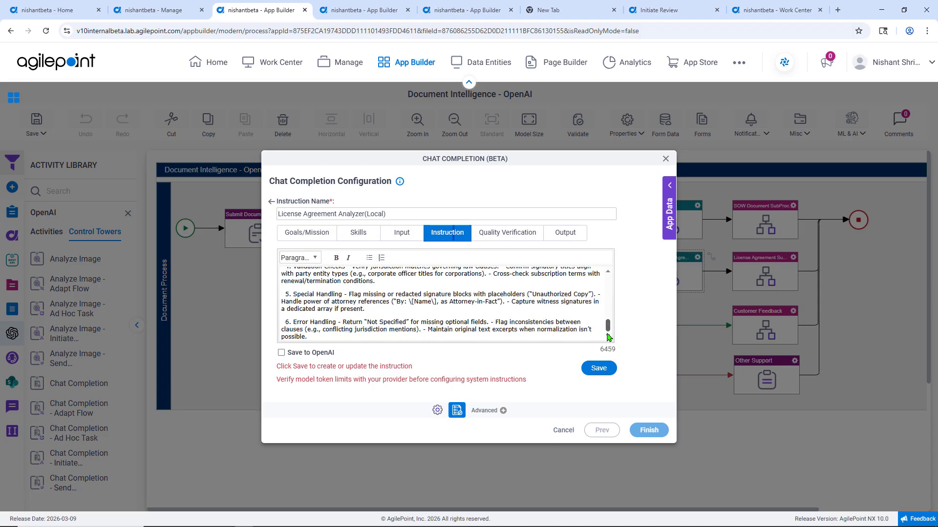
click(517, 242)
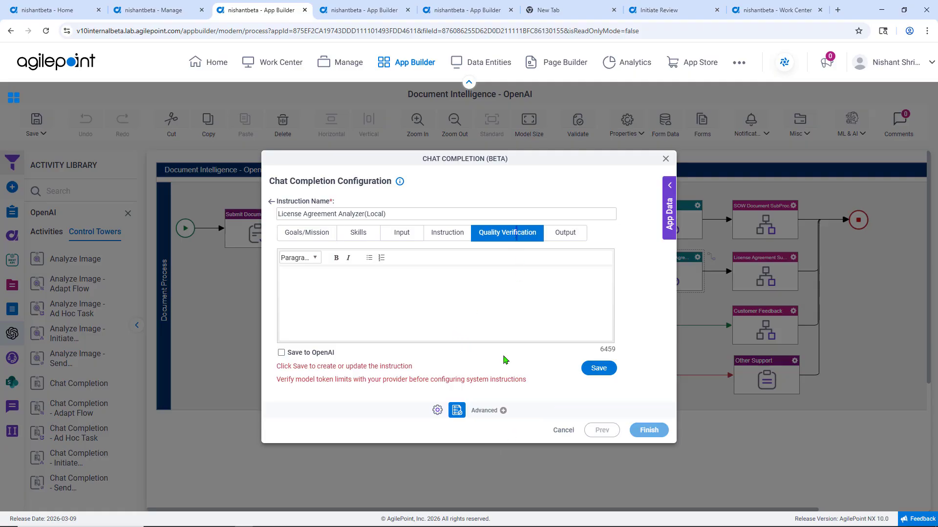
click(571, 241)
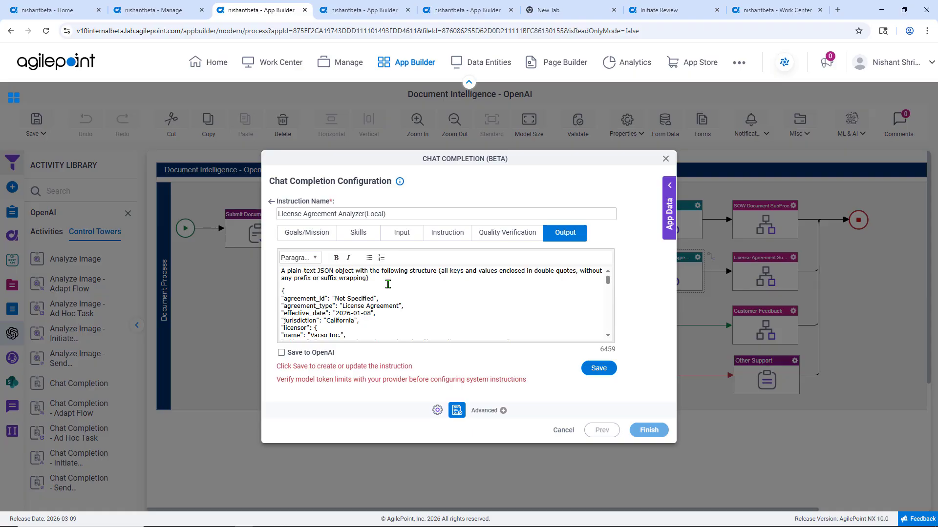
click(272, 202)
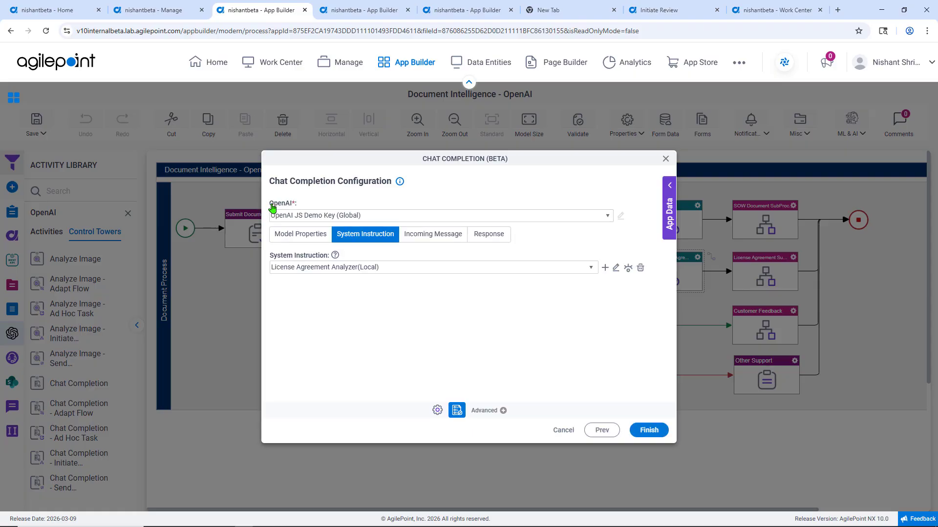
Review the license agreement analyzer's incoming message and its JSON response mapping to the app schema, and finish the configuration.
click(433, 240)
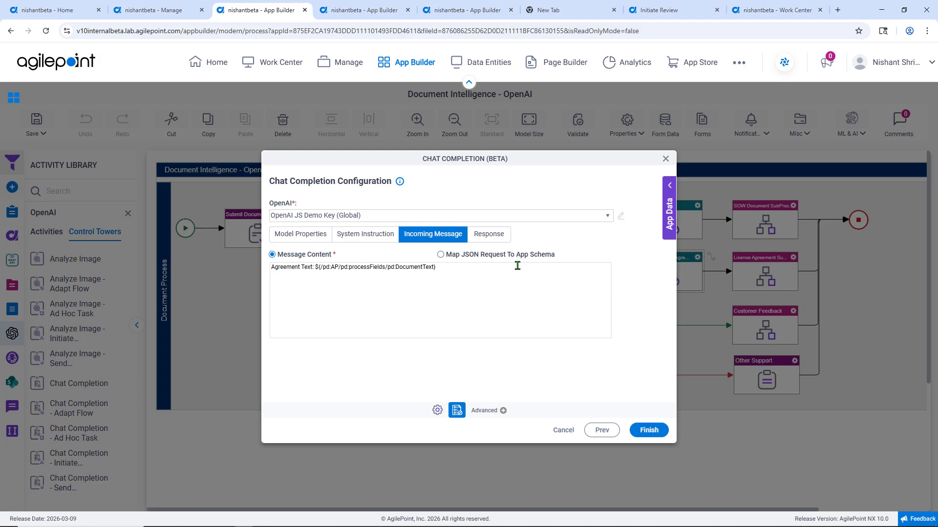
click(494, 240)
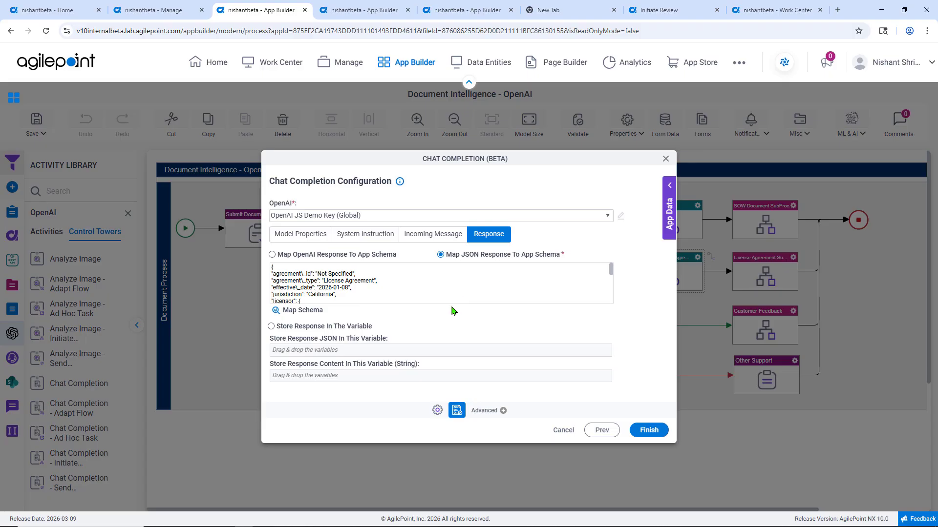
click(310, 316)
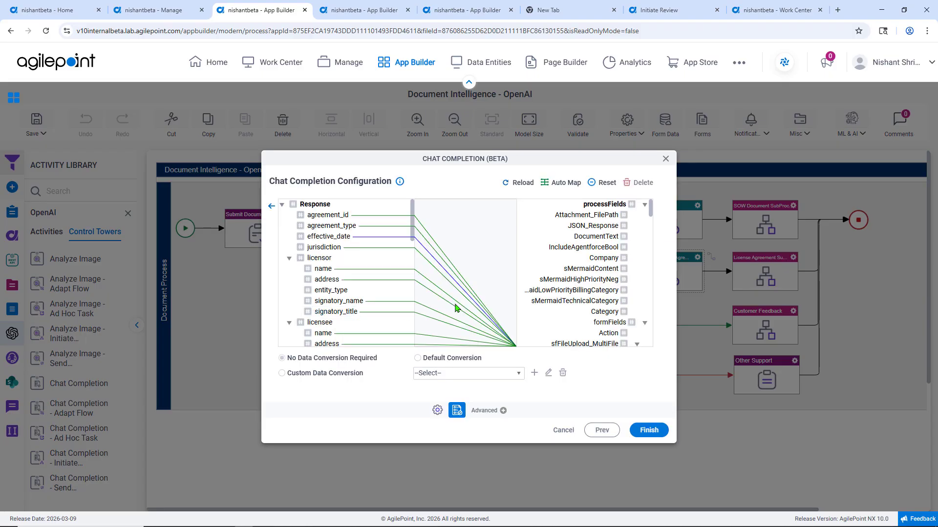
scroll(549, 329, down, 5)
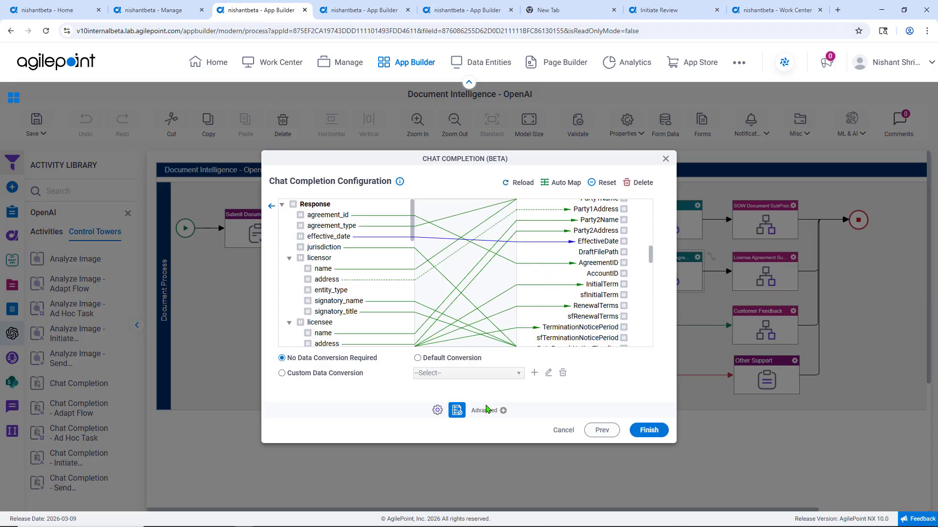
click(272, 208)
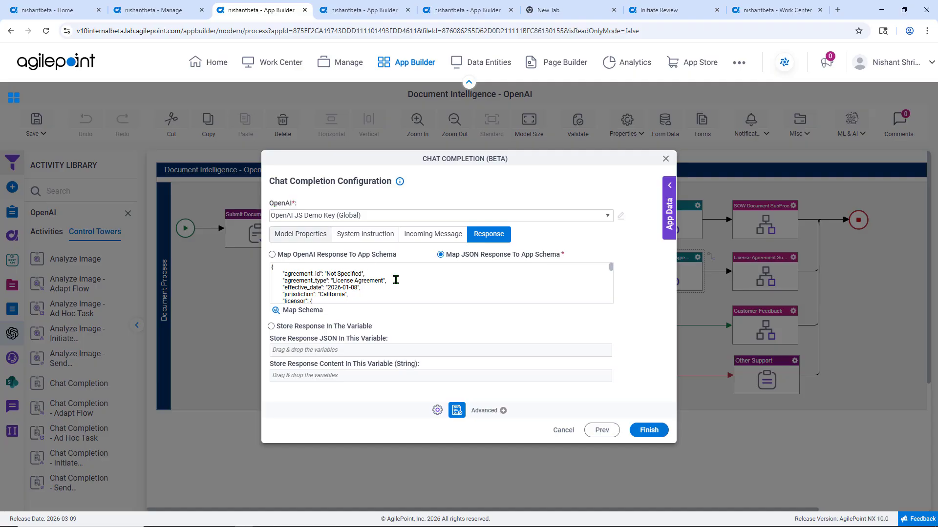
click(648, 432)
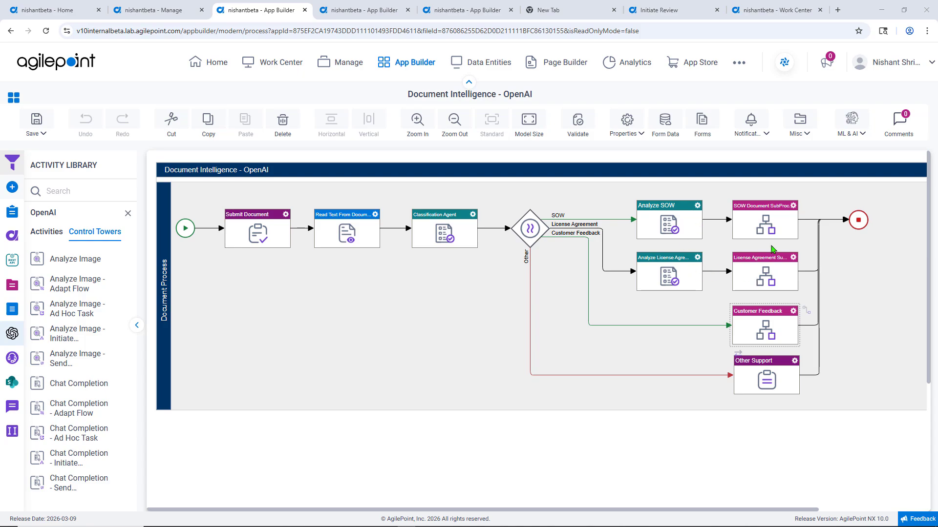
View the SOW Document Process and the License Agreement Process models in their open browser pages.
click(383, 12)
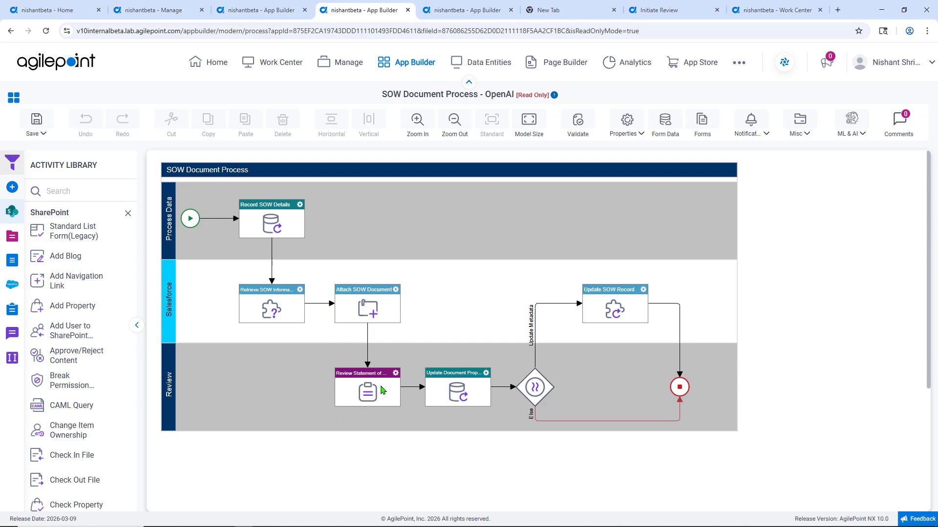
click(472, 11)
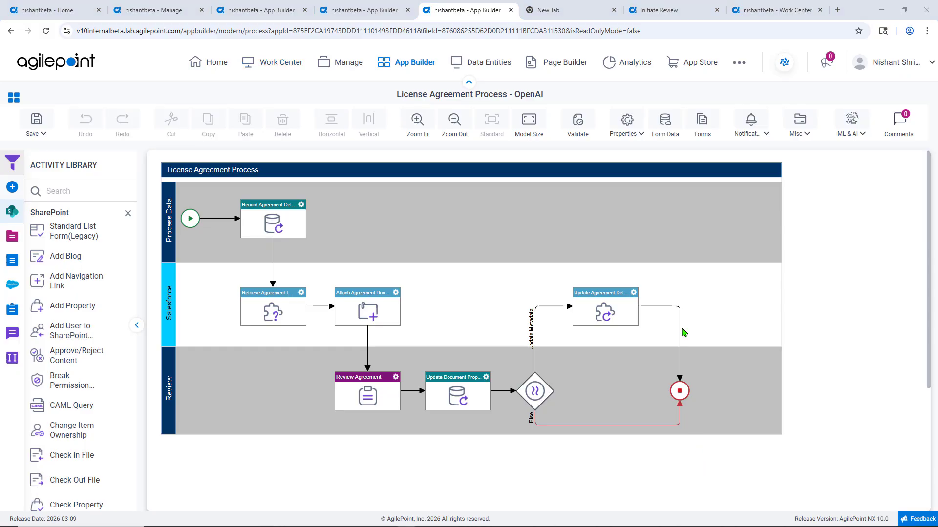
Go to the Initiate Review form and submit the Document Review request with the uploaded license agreement.
click(670, 10)
scroll(417, 317, down, 1)
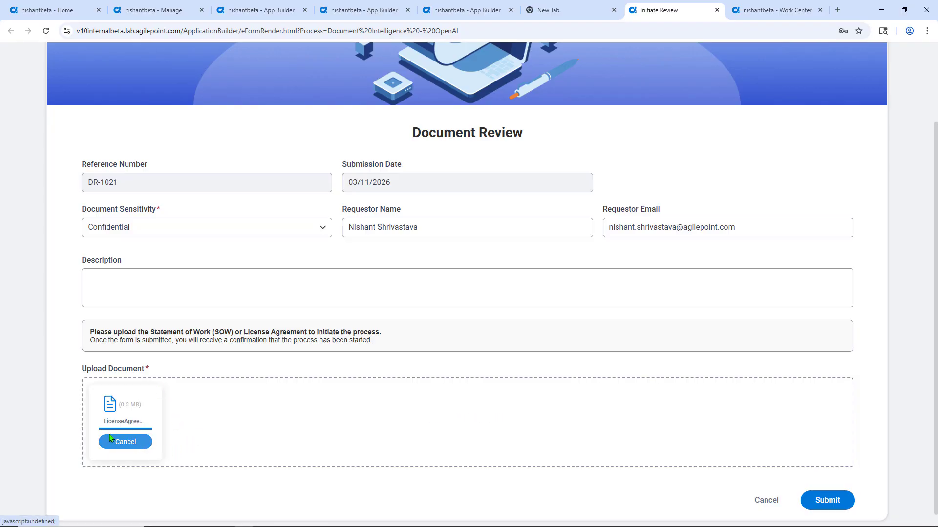
click(837, 508)
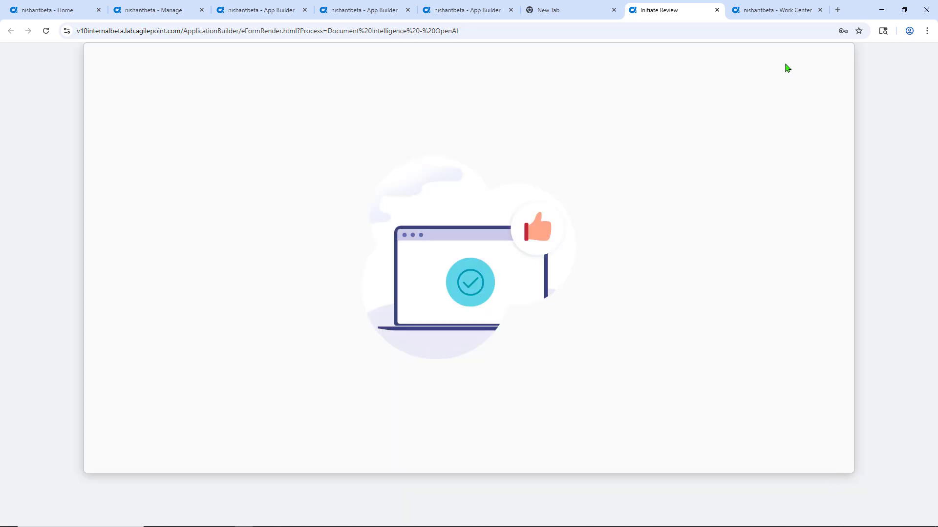
Refresh the Work Center processes, view the newest Document Intelligence - OpenAI instance, and open its running License Agreement subprocess.
click(760, 10)
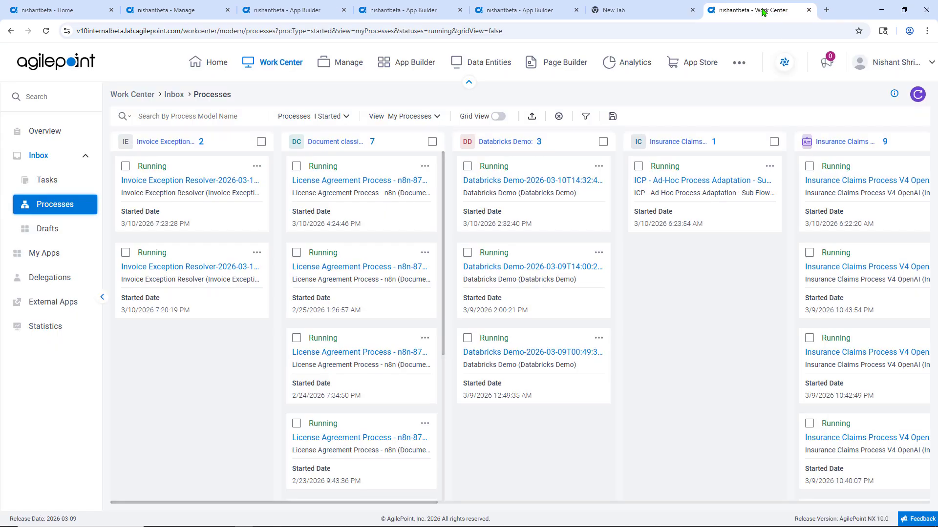
click(918, 94)
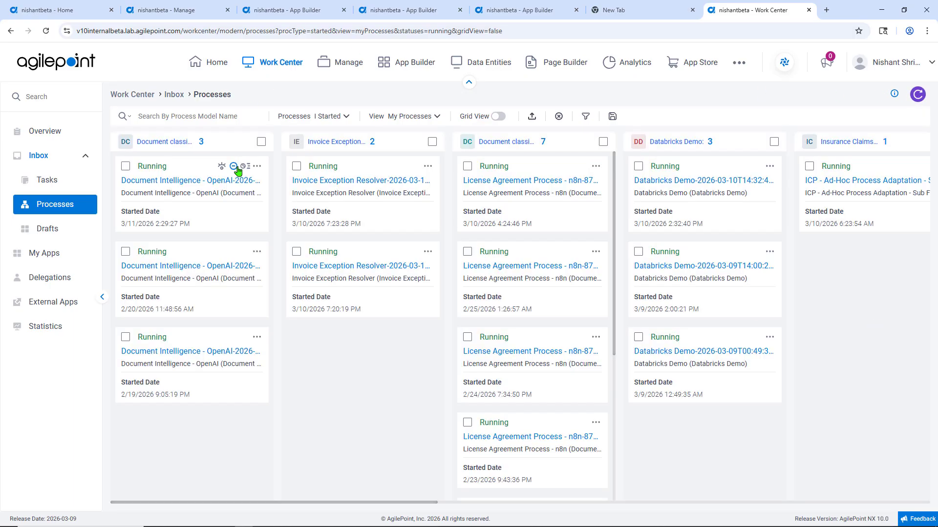
click(225, 171)
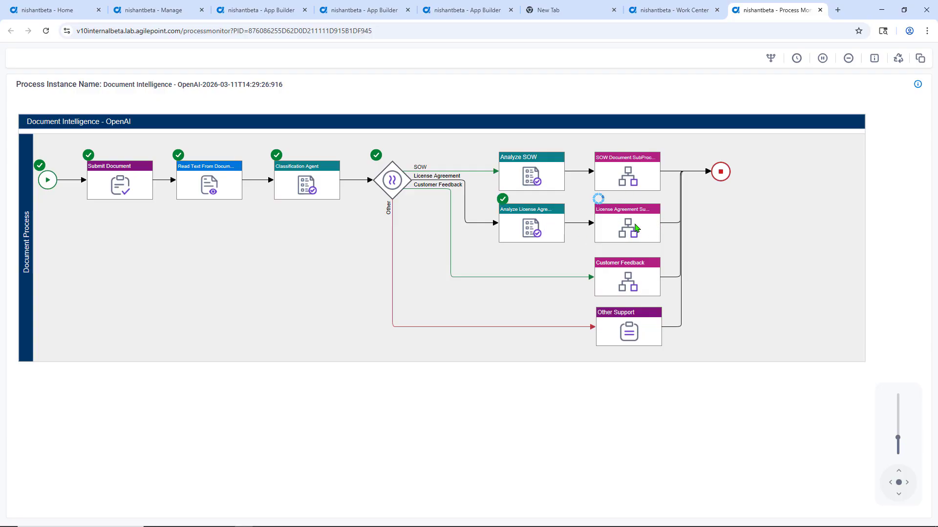
click(636, 229)
click(801, 229)
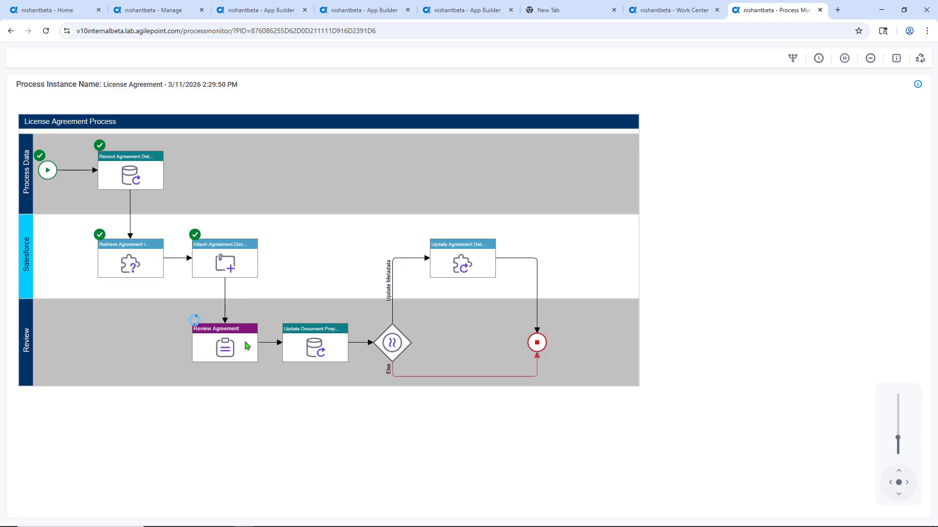
Open the active Review Agreement activity's details and launch the assigned participant's task form.
click(238, 347)
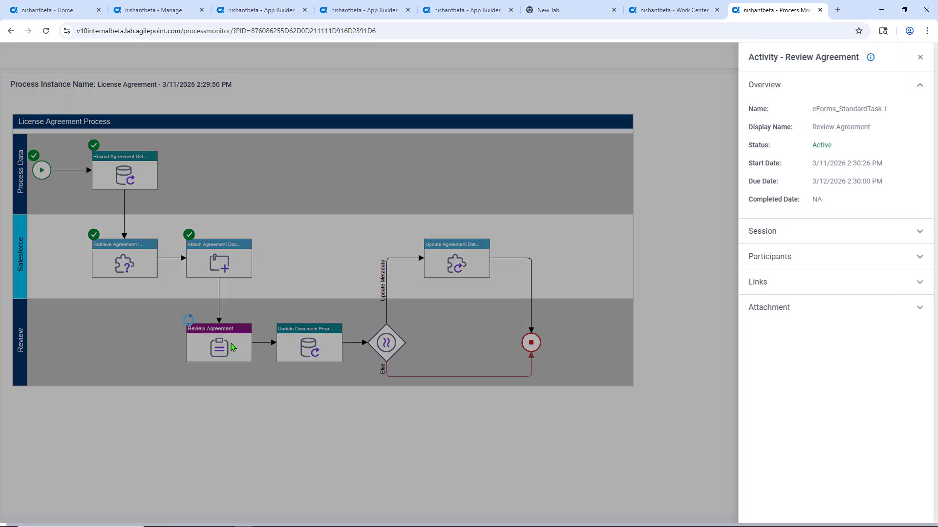
click(923, 258)
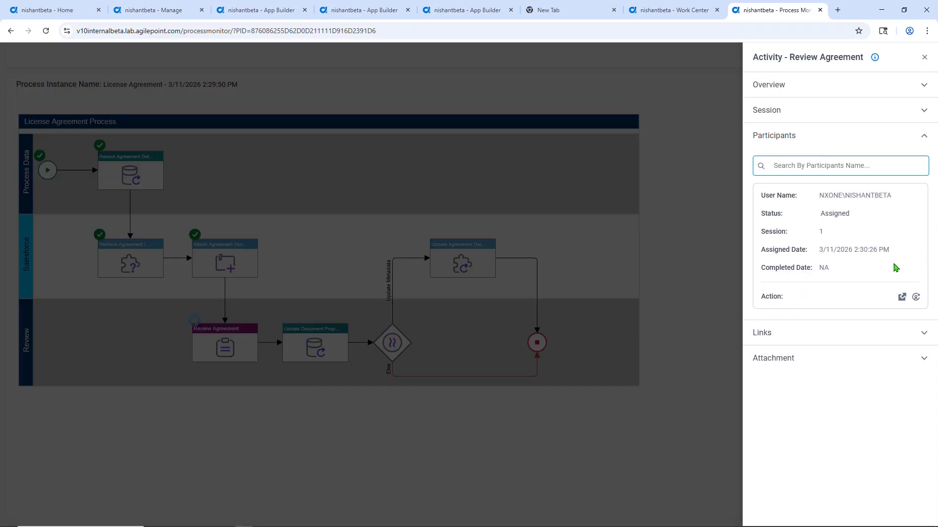
click(902, 298)
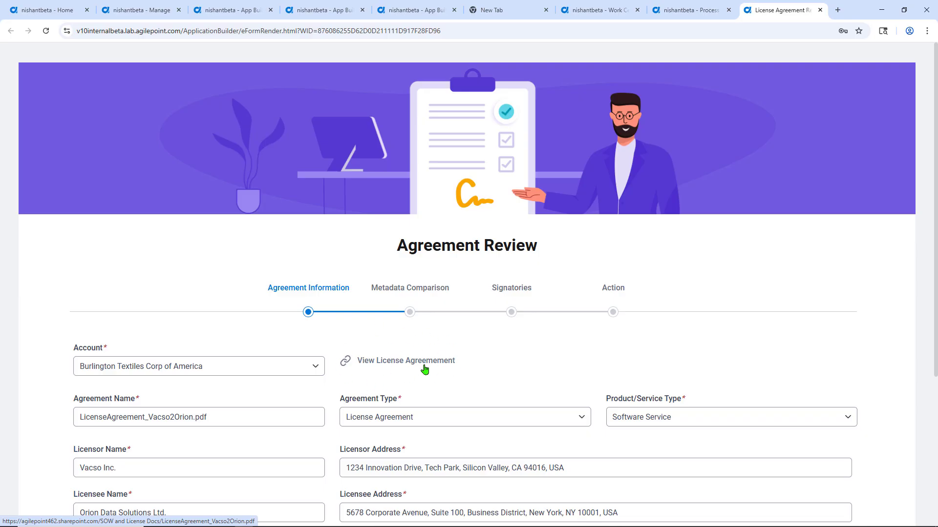
Examine the Agreement Review form's agreement information, metadata comparison with Salesforce, signatories and available actions.
scroll(425, 370, down, 2)
click(255, 370)
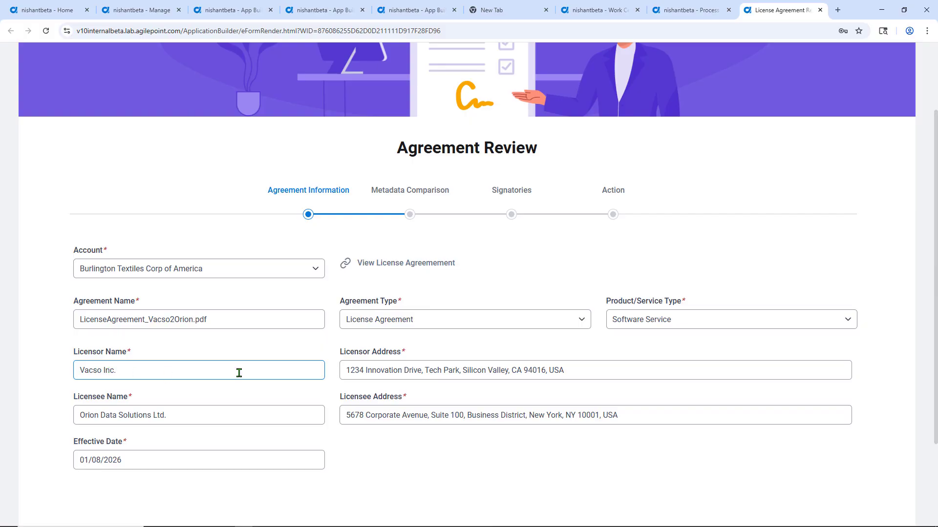
click(391, 354)
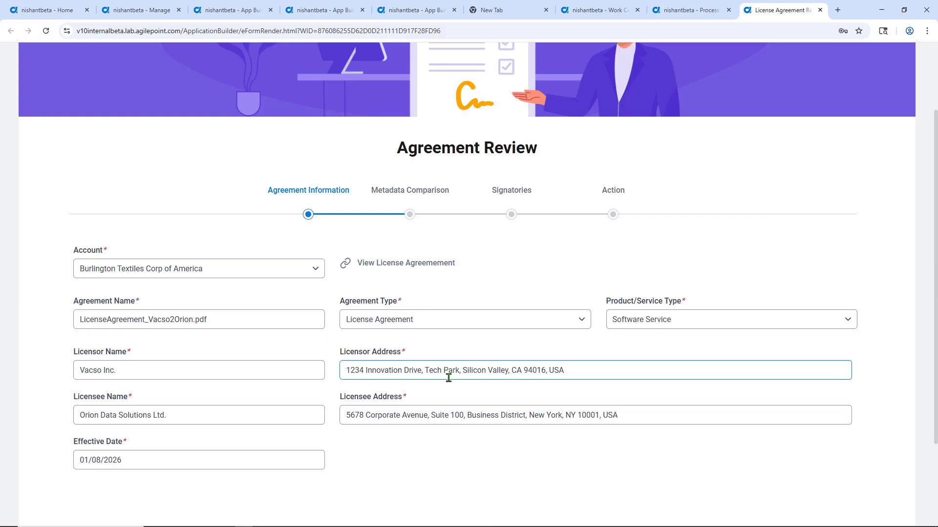
click(413, 192)
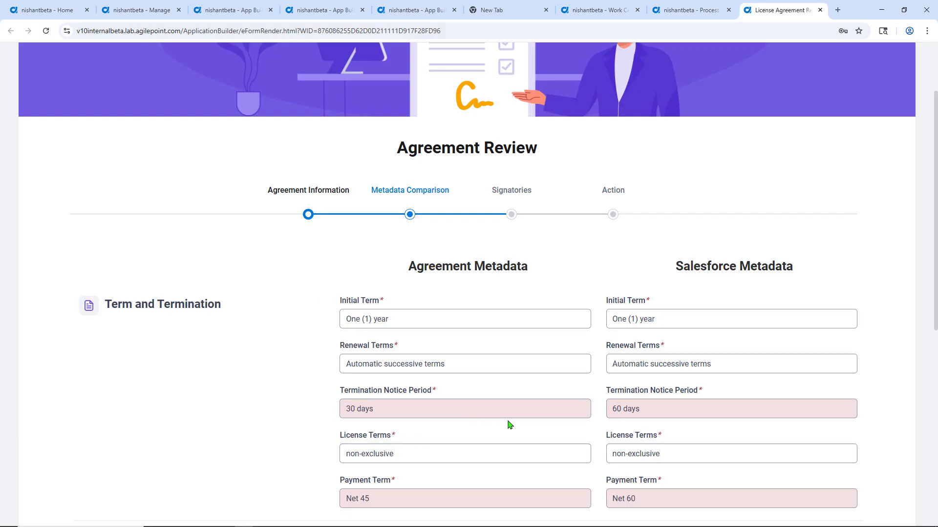
scroll(563, 428, down, 8)
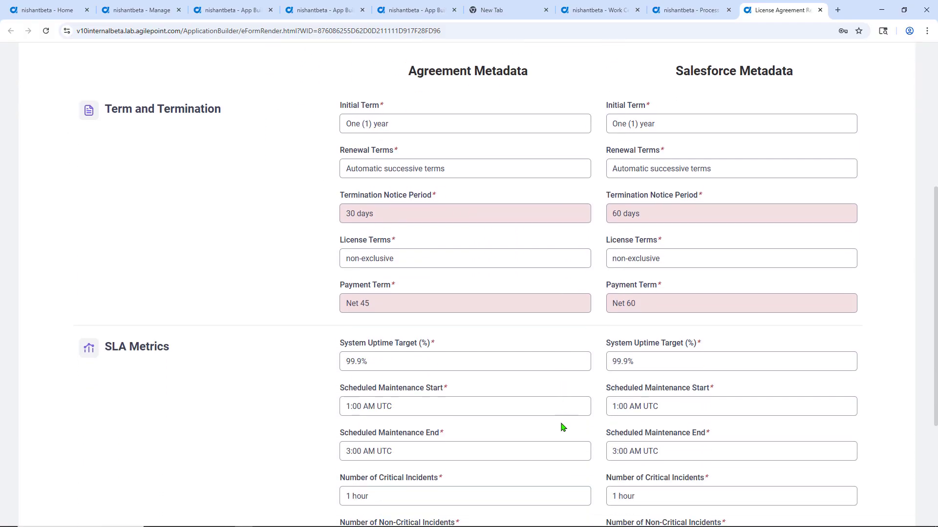
scroll(562, 427, up, 8)
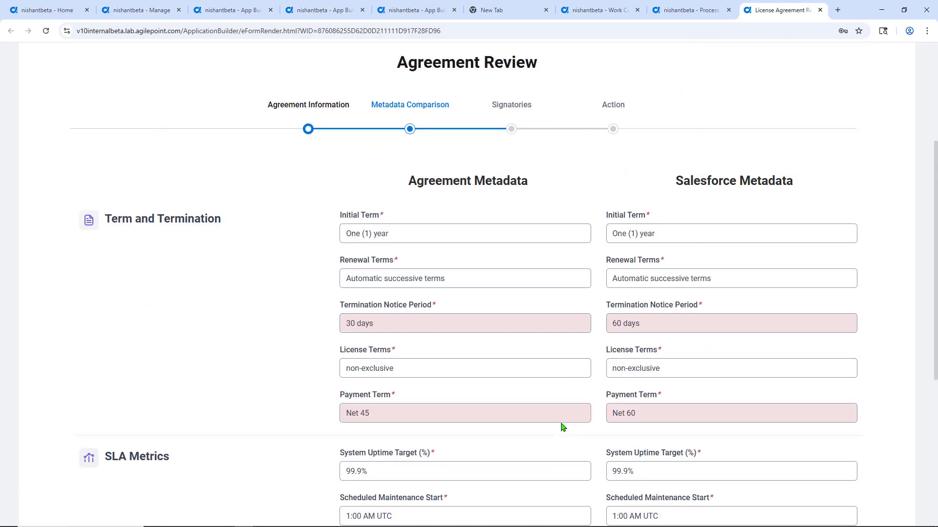
click(515, 194)
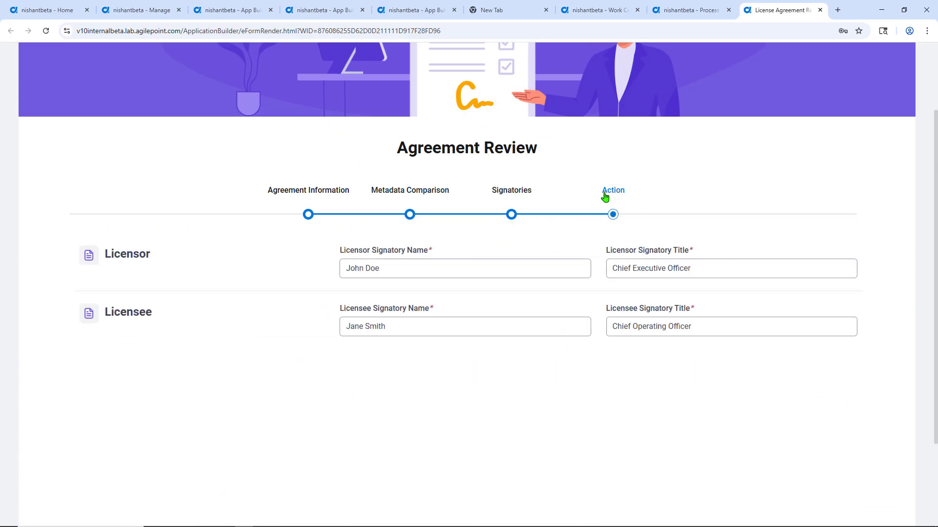
click(614, 195)
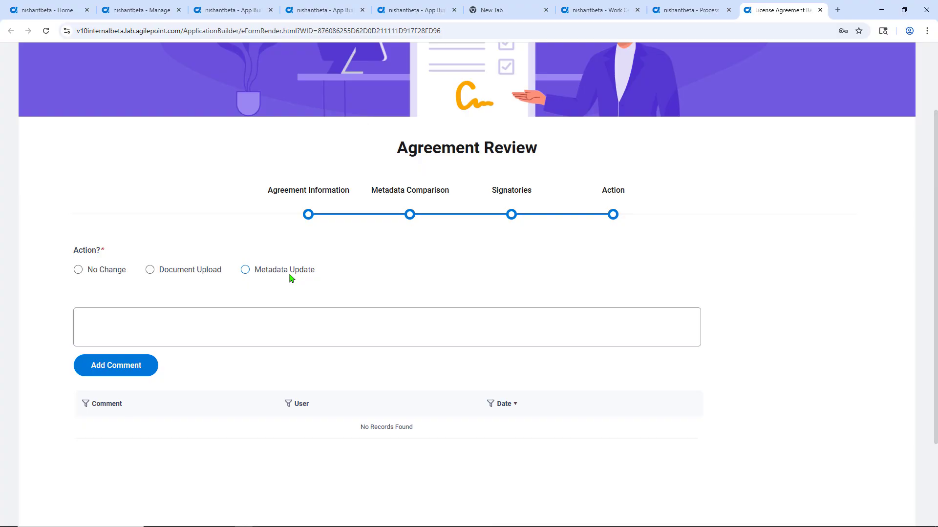
Submit the Agreement Review form with the No Change action and close the Review Agreement activity details.
click(173, 274)
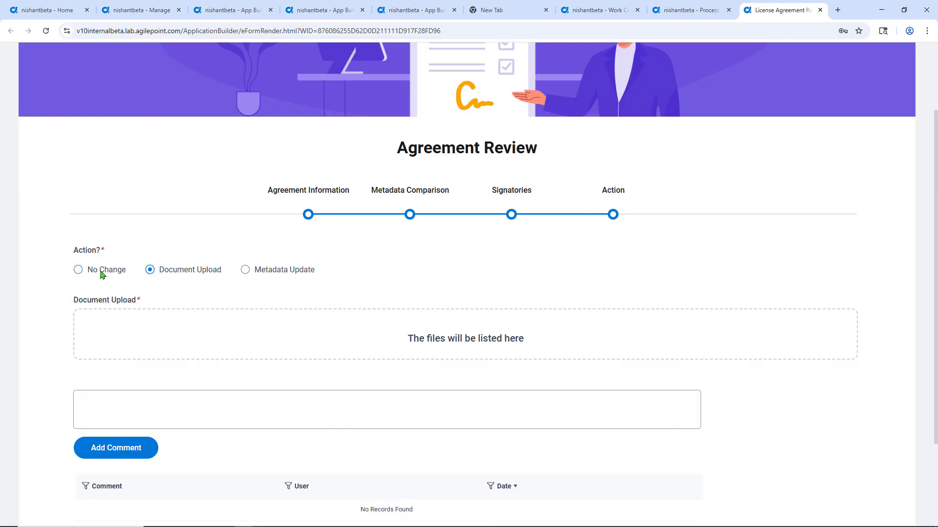
scroll(137, 297, down, 3)
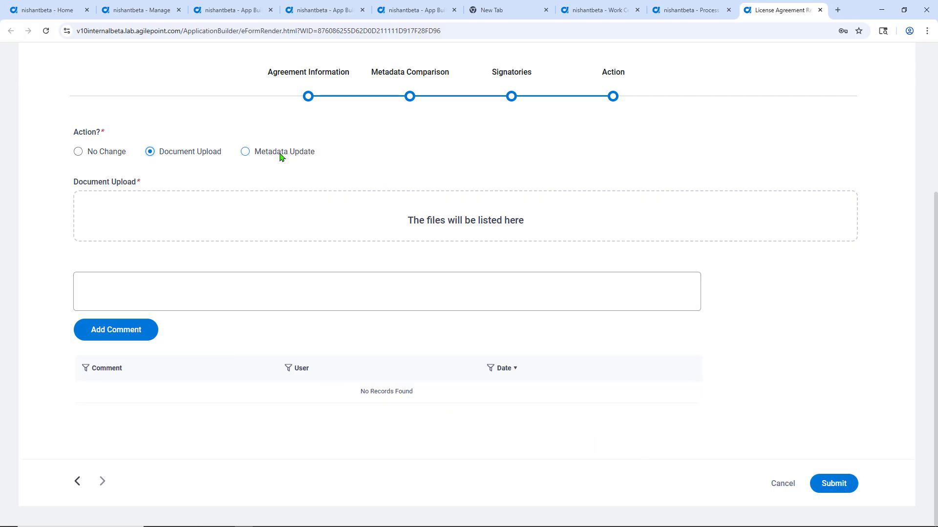
click(79, 152)
click(830, 484)
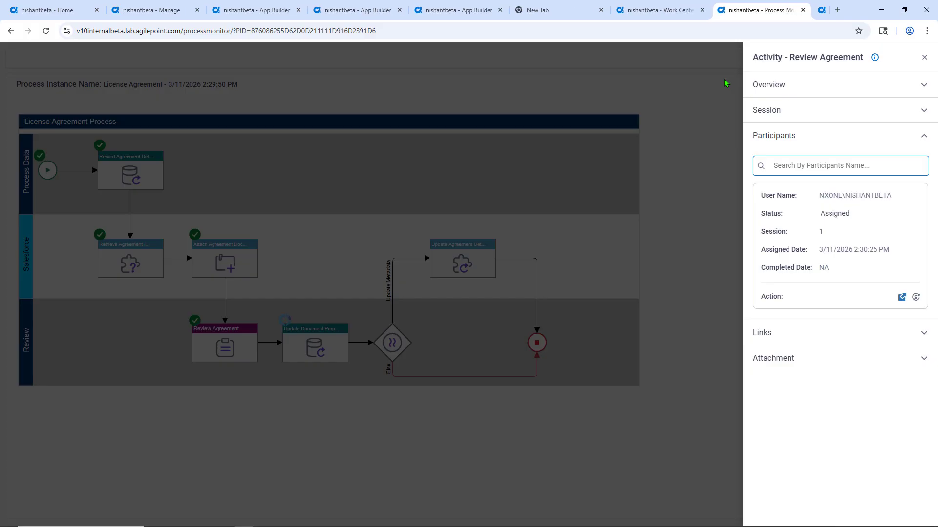
click(923, 59)
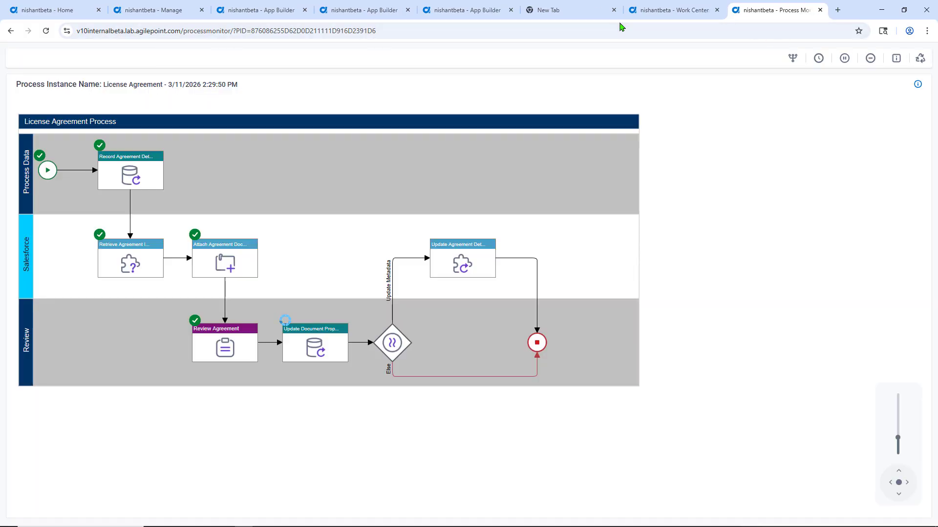
Start a new Document Review request from the Document classification app in My Apps, upload SOW-Vacso2Orion.pdf and submit it.
click(664, 10)
click(51, 254)
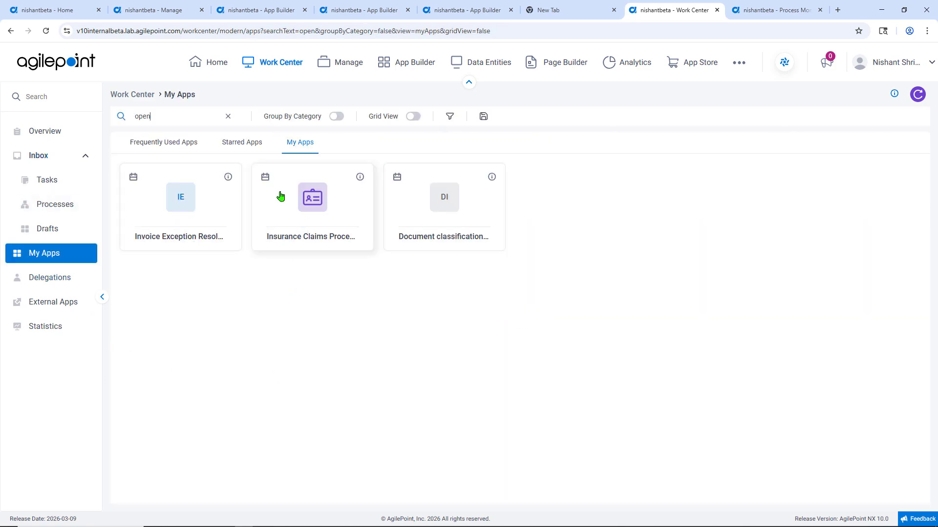
click(459, 235)
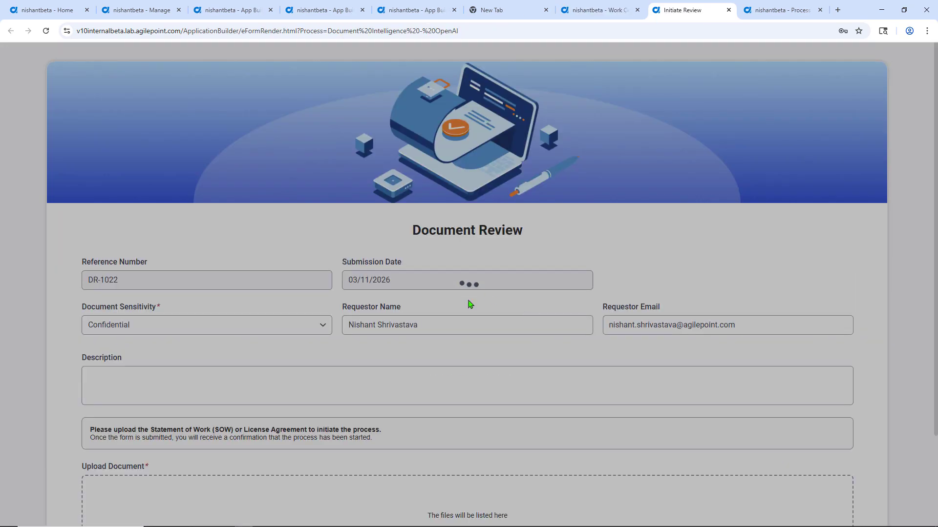
scroll(357, 377, down, 2)
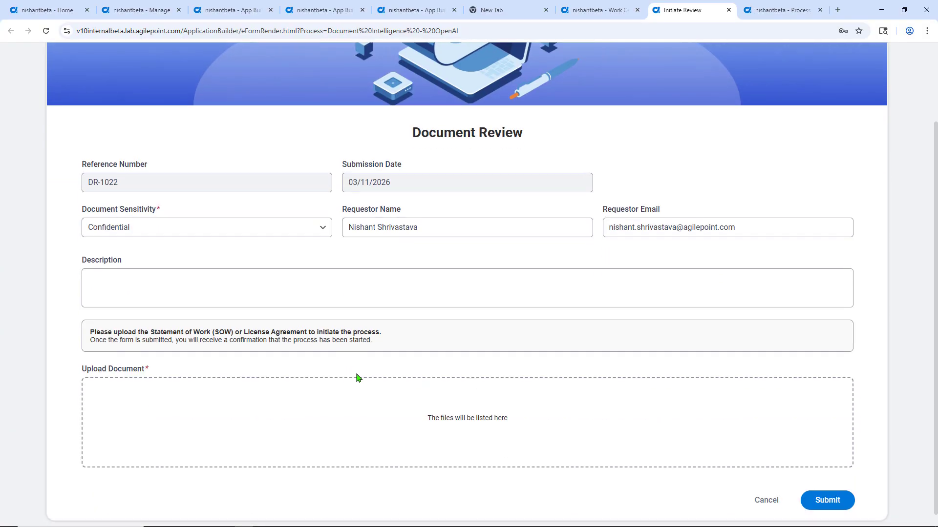
click(463, 422)
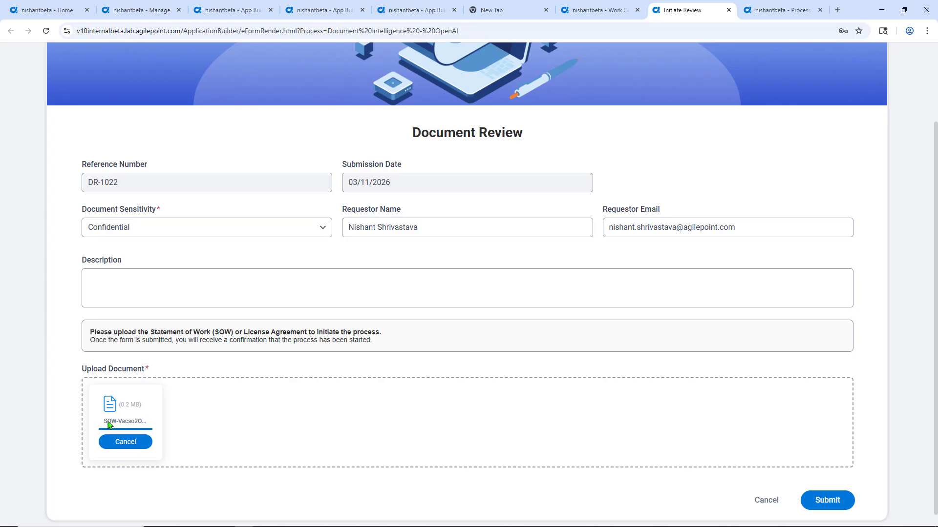
click(831, 504)
Close the completed License Agreement process view, refresh the Work Center processes, and view the newest Document Intelligence - OpenAI instance.
click(784, 12)
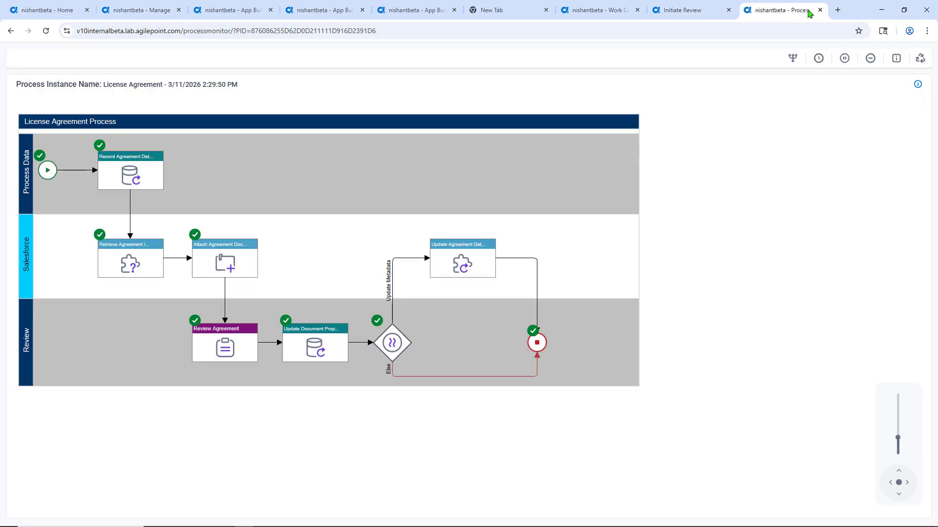
click(820, 10)
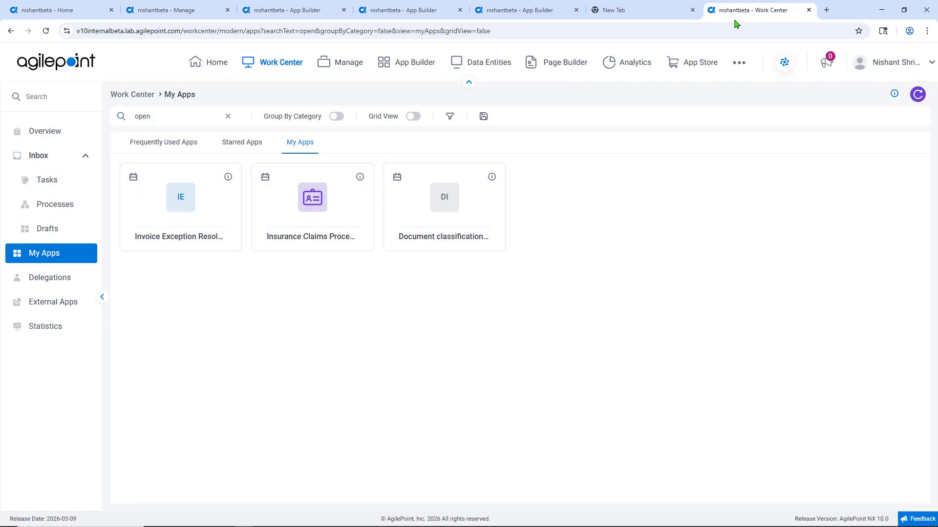
click(69, 205)
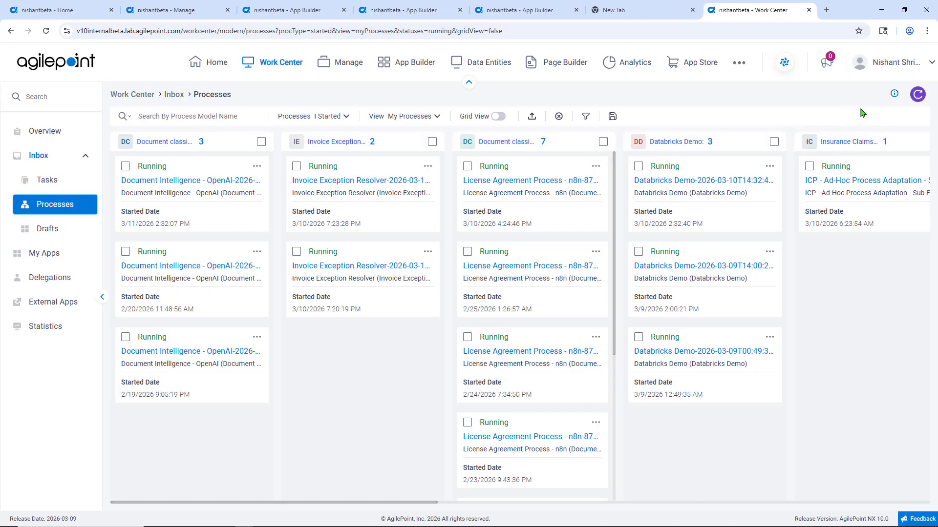
click(917, 94)
click(222, 169)
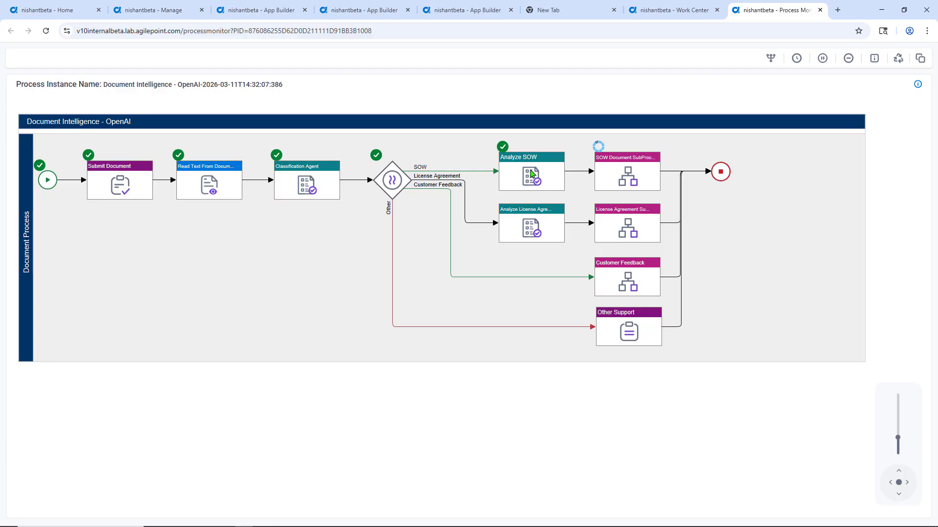
Open the running SOW Document SubProcess and launch the assigned participant's form for the Review Statement of Work activity.
click(636, 179)
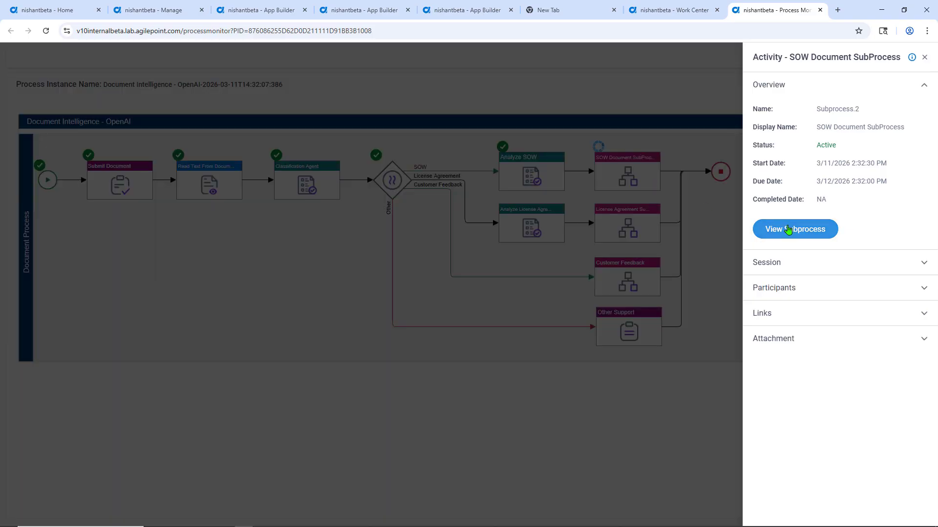
click(792, 227)
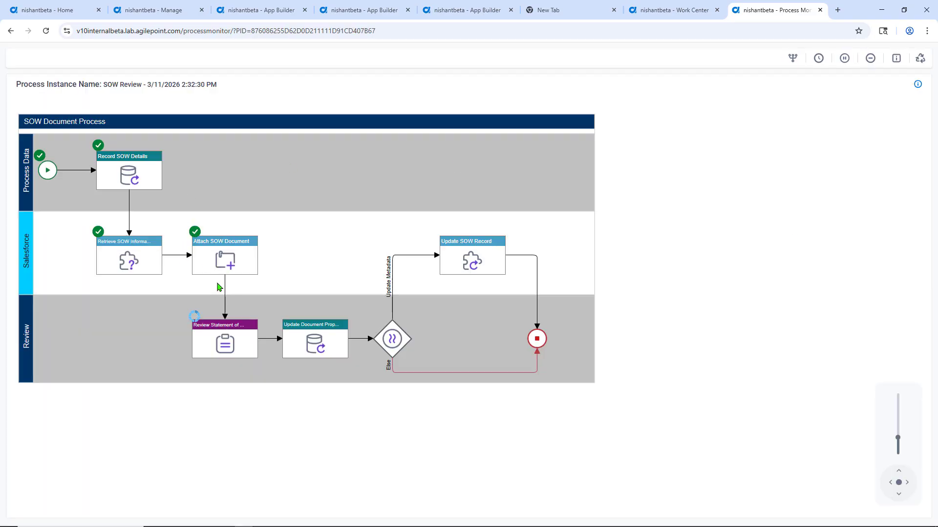
click(228, 345)
click(922, 257)
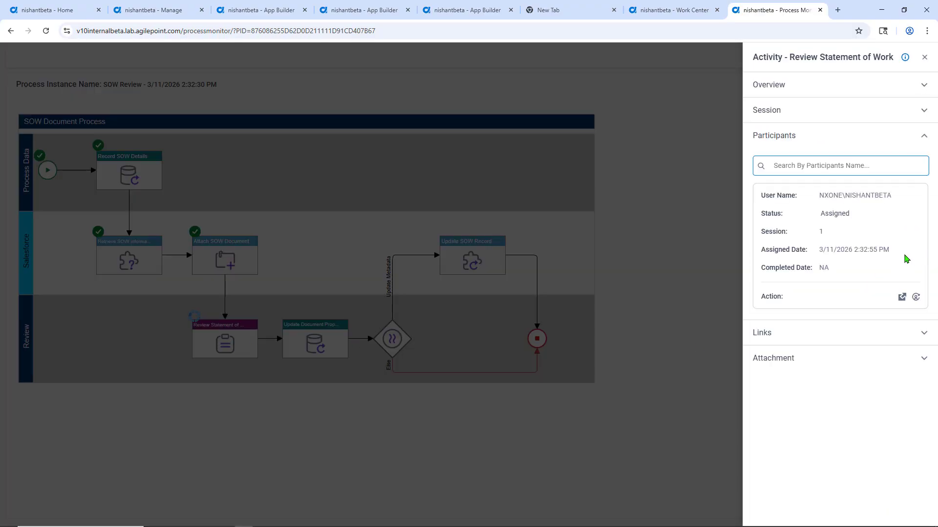
click(902, 297)
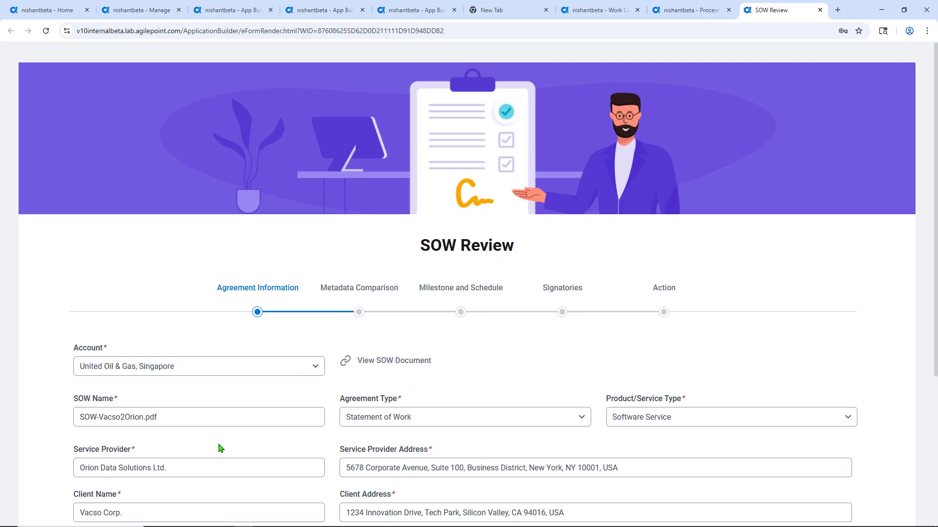
Examine the SOW Review form's agreement information, metadata comparison with Salesforce, milestones and payment schedule, signatories and available actions.
scroll(213, 448, down, 2)
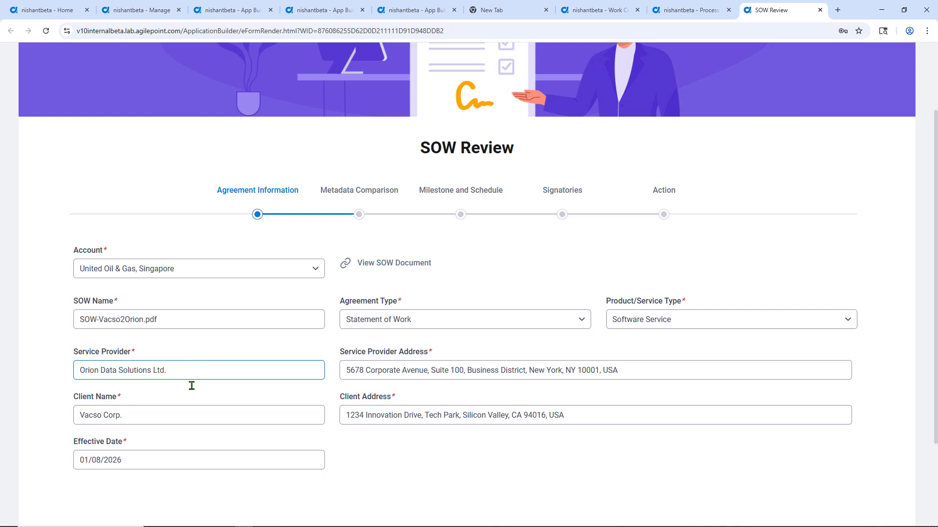
click(370, 191)
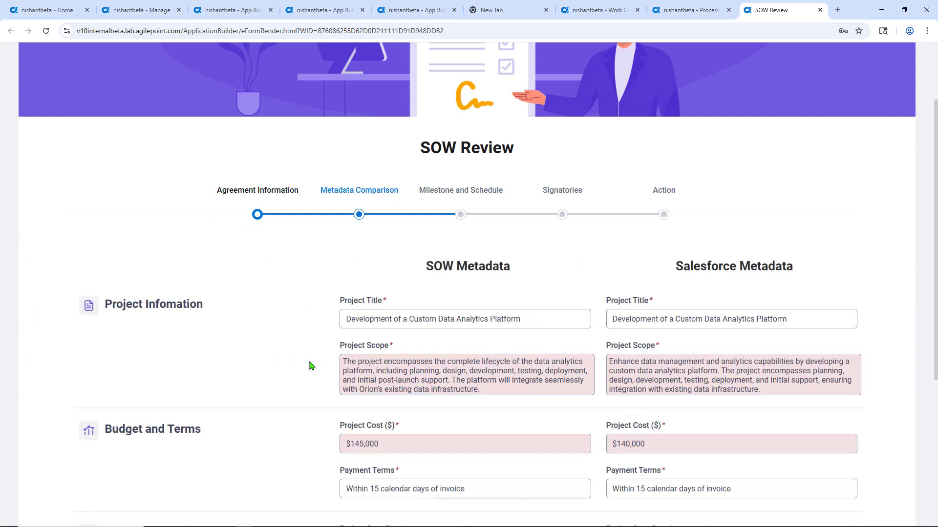
scroll(308, 363, down, 2)
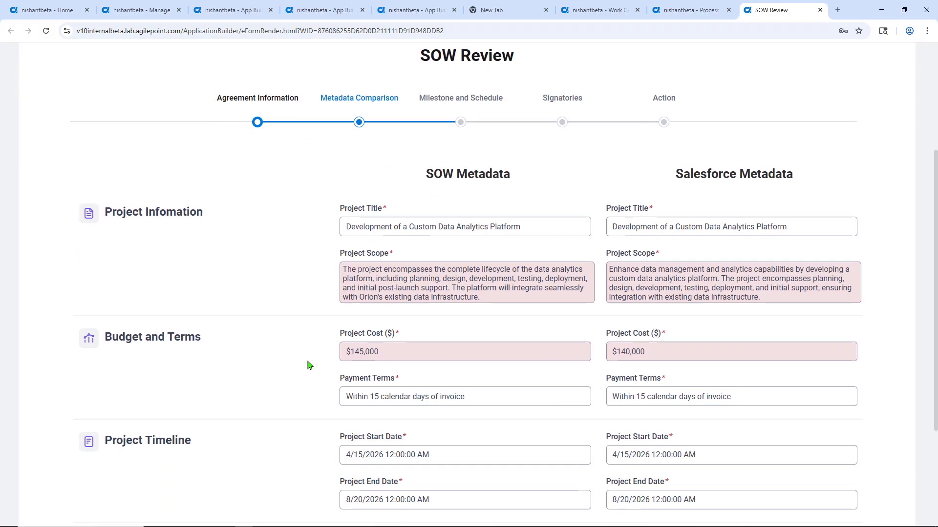
scroll(308, 364, down, 1)
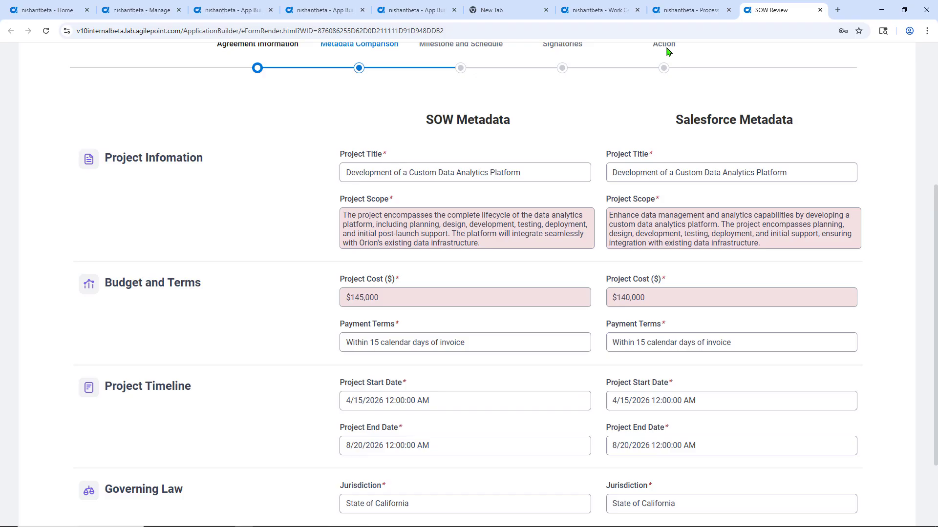
scroll(680, 197, down, 2)
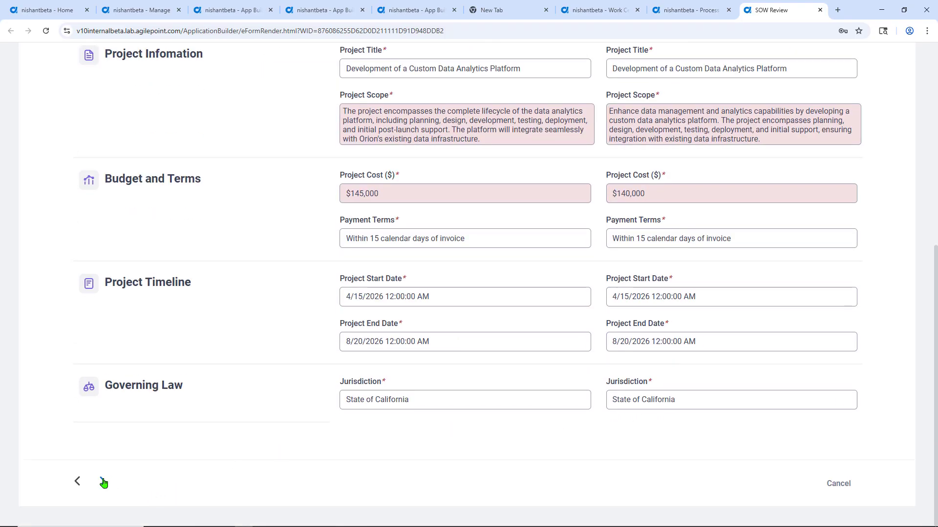
click(103, 483)
scroll(102, 482, down, 4)
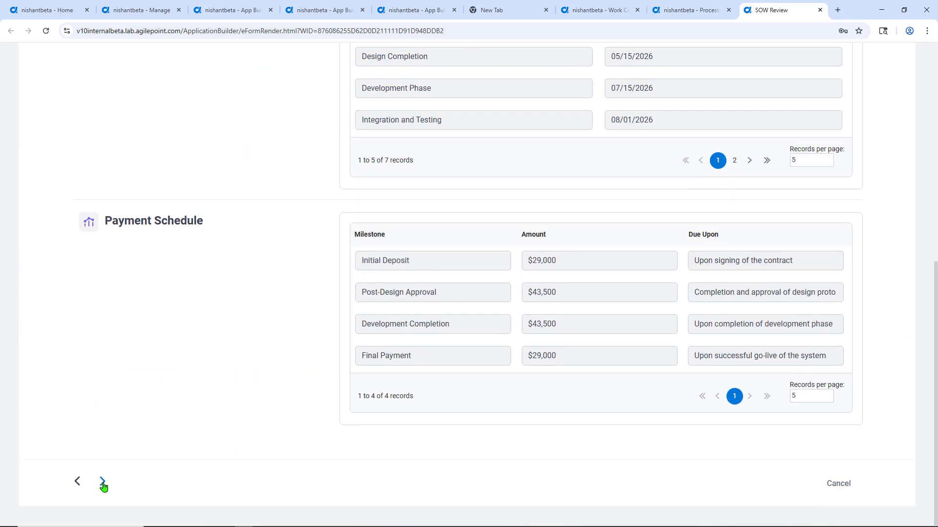
click(102, 482)
click(103, 483)
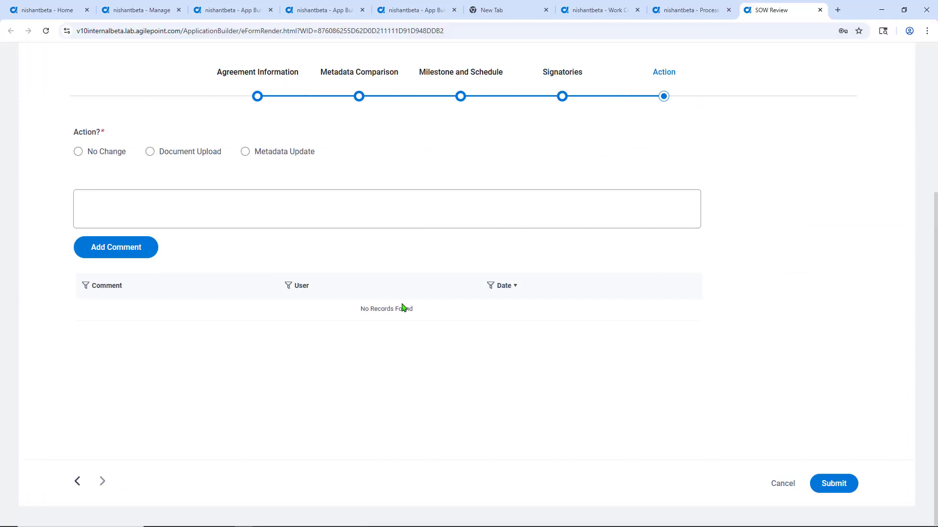